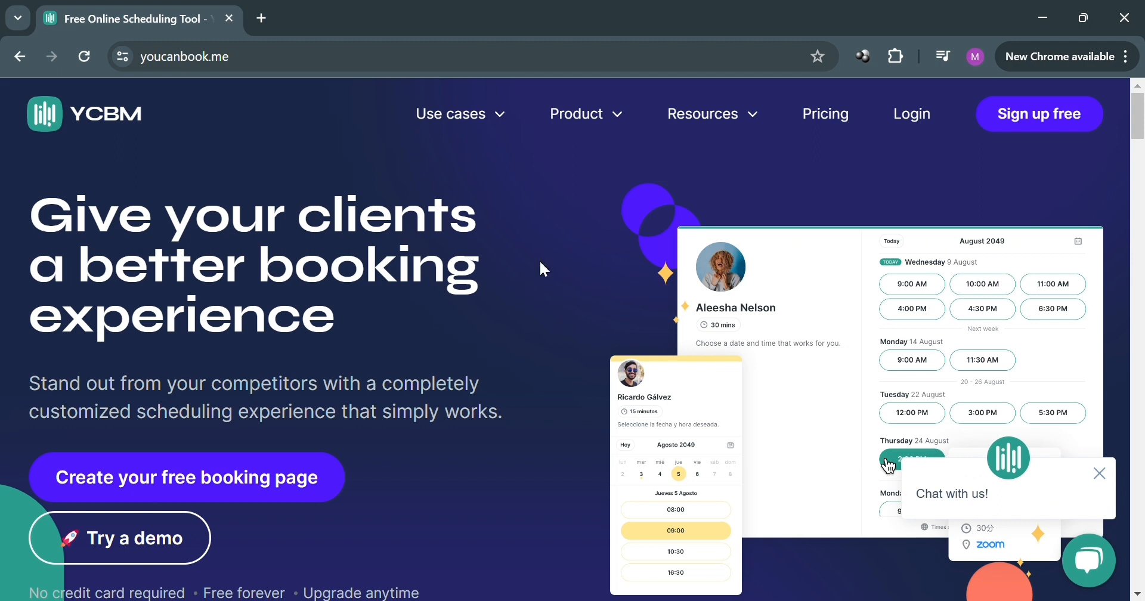
Step: Look through the YouCanBookMe home page, from features and integrations to the footer, and its Use cases and Product overviews
{"action": "scroll", "coordinate": [541, 263], "scroll_direction": "down", "scroll_amount": 2}
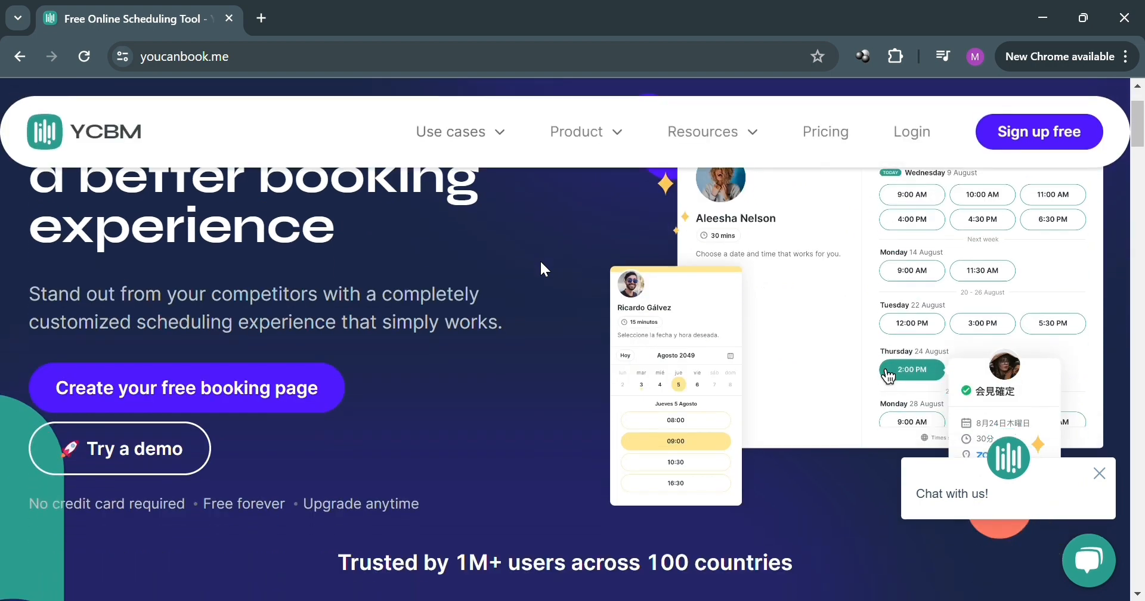
{"action": "scroll", "coordinate": [541, 263], "scroll_direction": "up", "scroll_amount": 2}
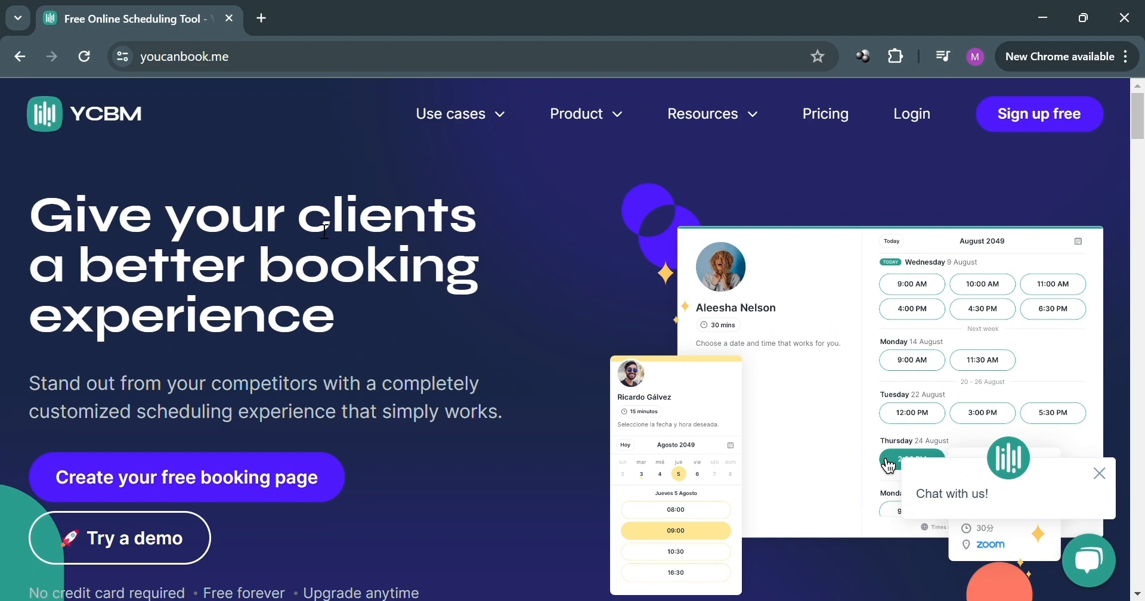
{"action": "scroll", "coordinate": [524, 190], "scroll_direction": "down", "scroll_amount": 4}
{"action": "scroll", "coordinate": [541, 180], "scroll_direction": "down", "scroll_amount": 12}
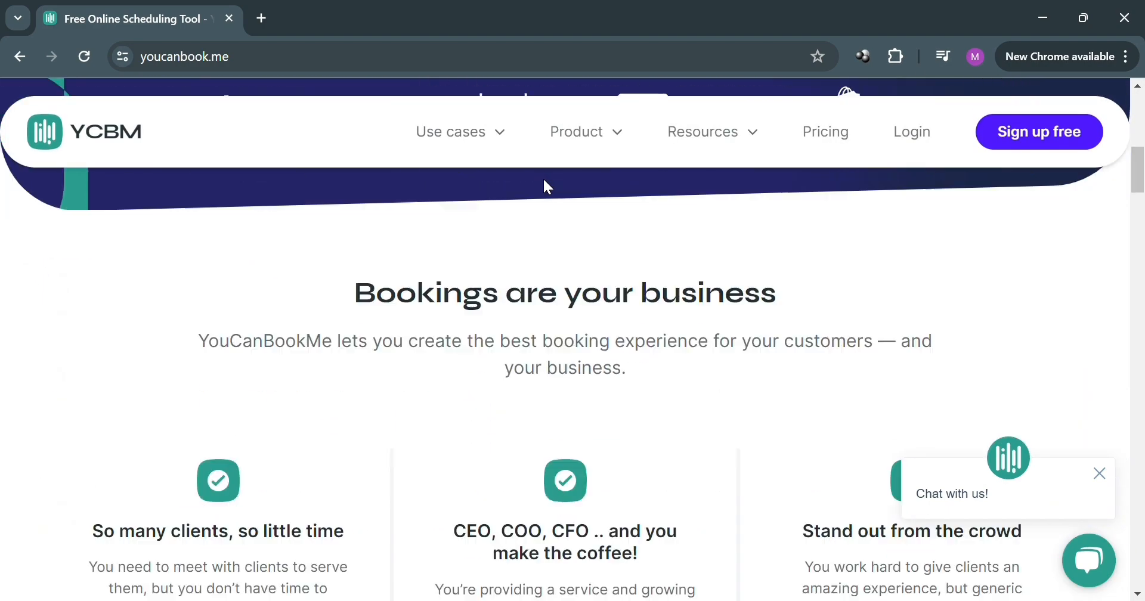
{"action": "scroll", "coordinate": [553, 215], "scroll_direction": "down", "scroll_amount": 10}
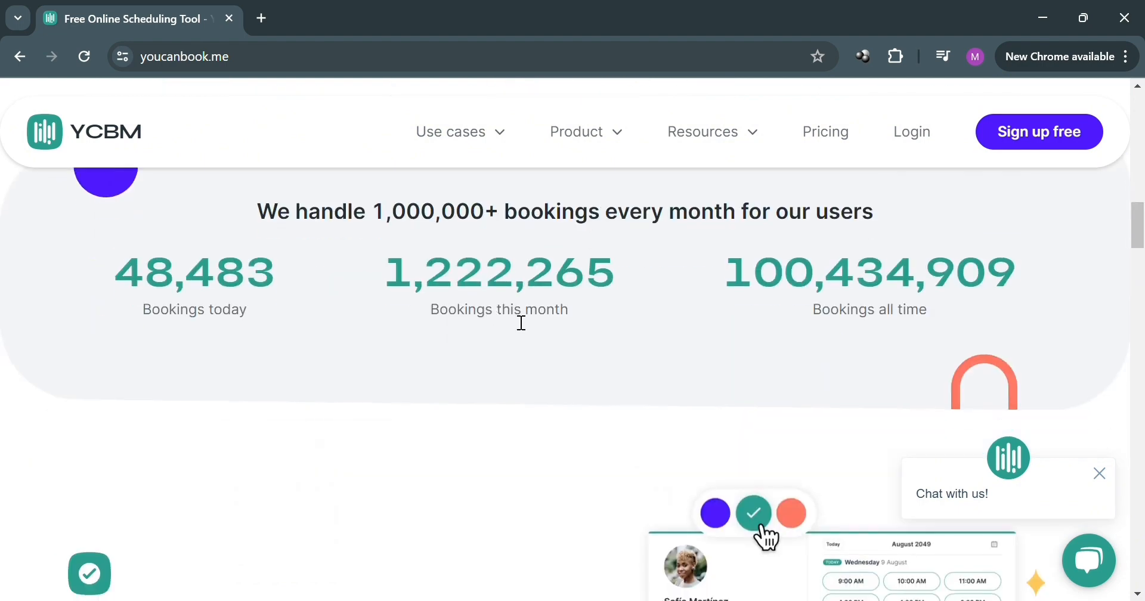
{"action": "scroll", "coordinate": [515, 316], "scroll_direction": "down", "scroll_amount": 9}
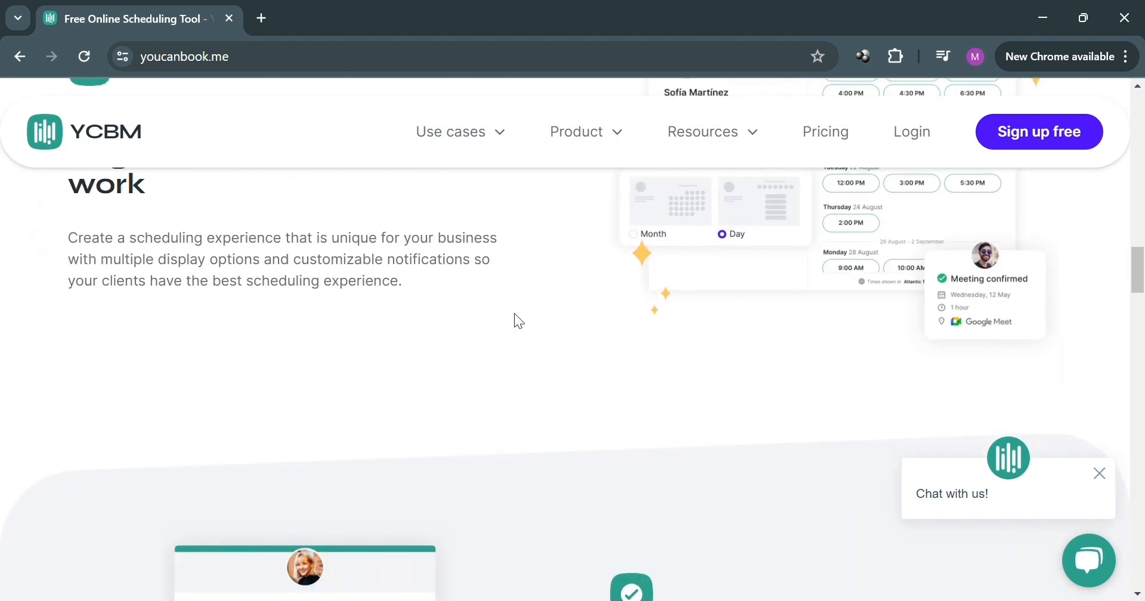
{"action": "scroll", "coordinate": [518, 321], "scroll_direction": "down", "scroll_amount": 9}
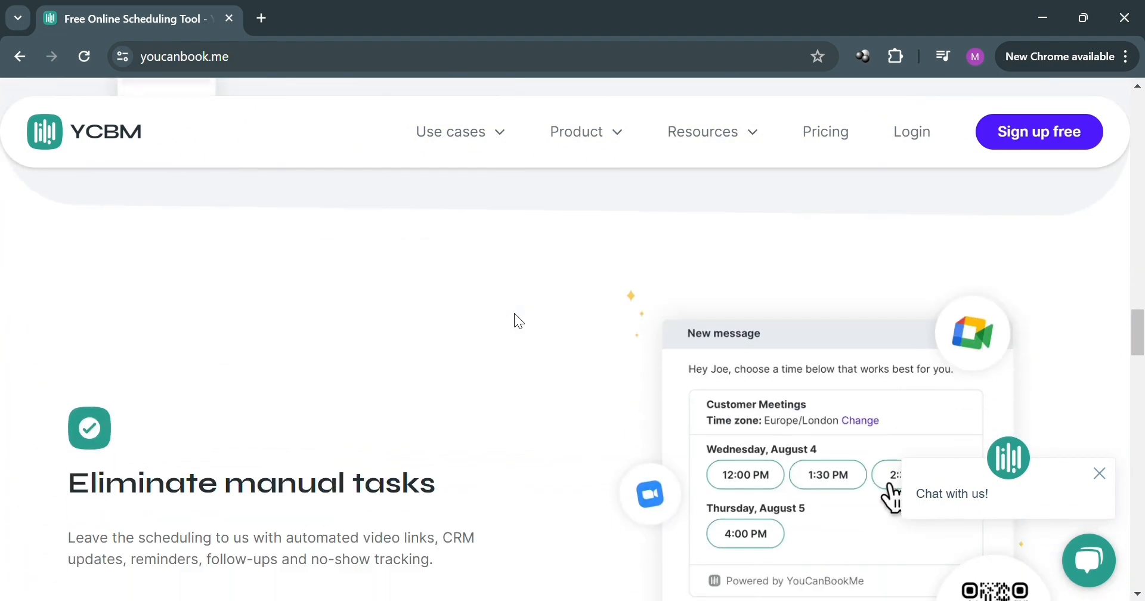
{"action": "scroll", "coordinate": [519, 321], "scroll_direction": "down", "scroll_amount": 10}
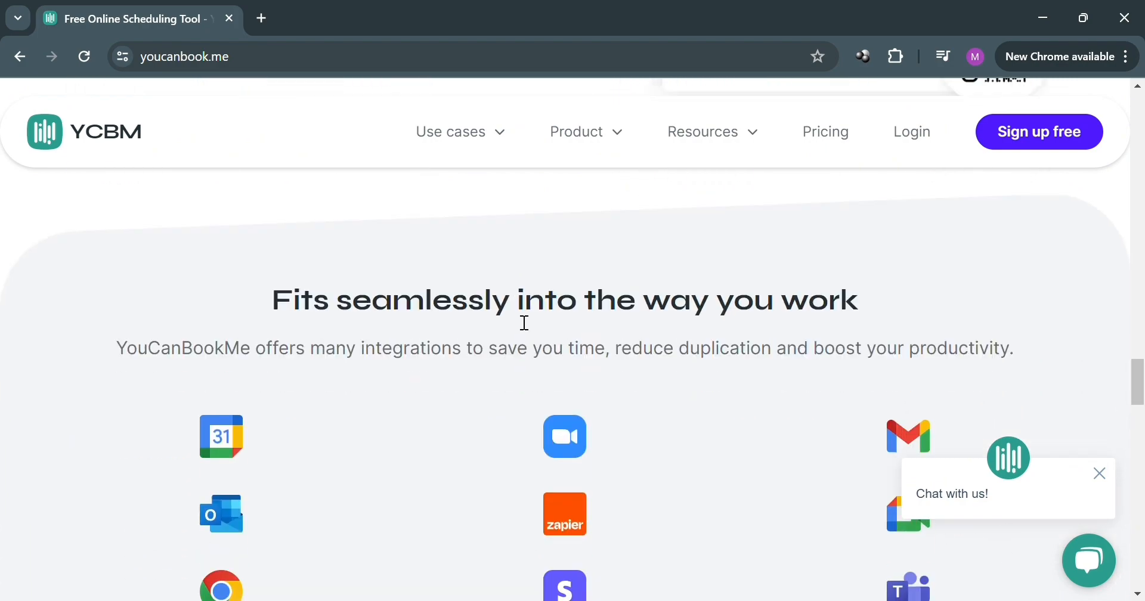
{"action": "scroll", "coordinate": [519, 321], "scroll_direction": "down", "scroll_amount": 10}
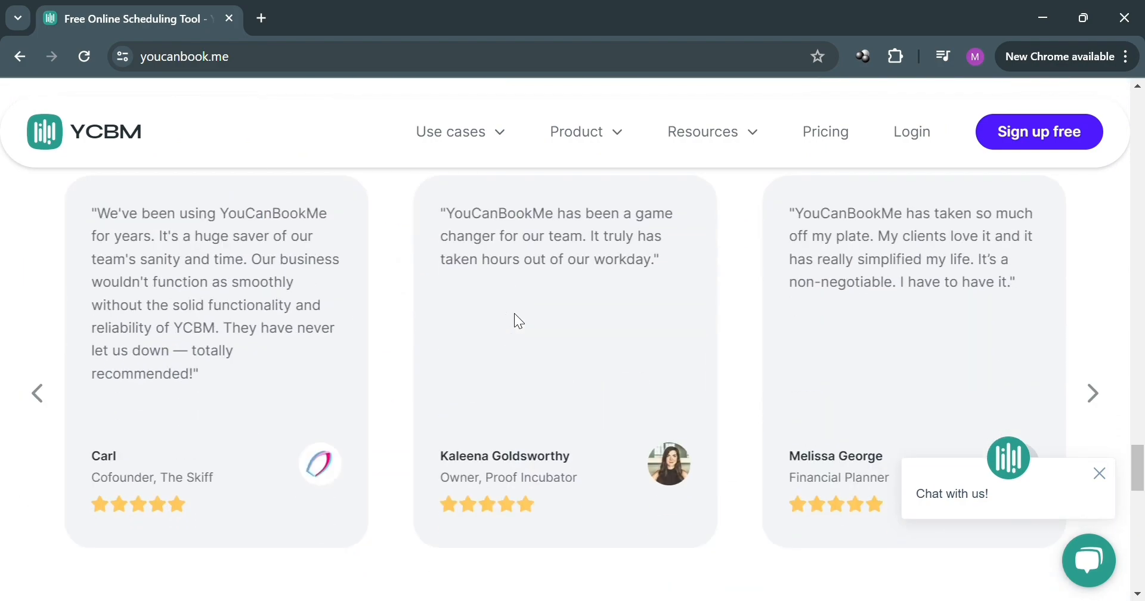
{"action": "scroll", "coordinate": [519, 321], "scroll_direction": "down", "scroll_amount": 6}
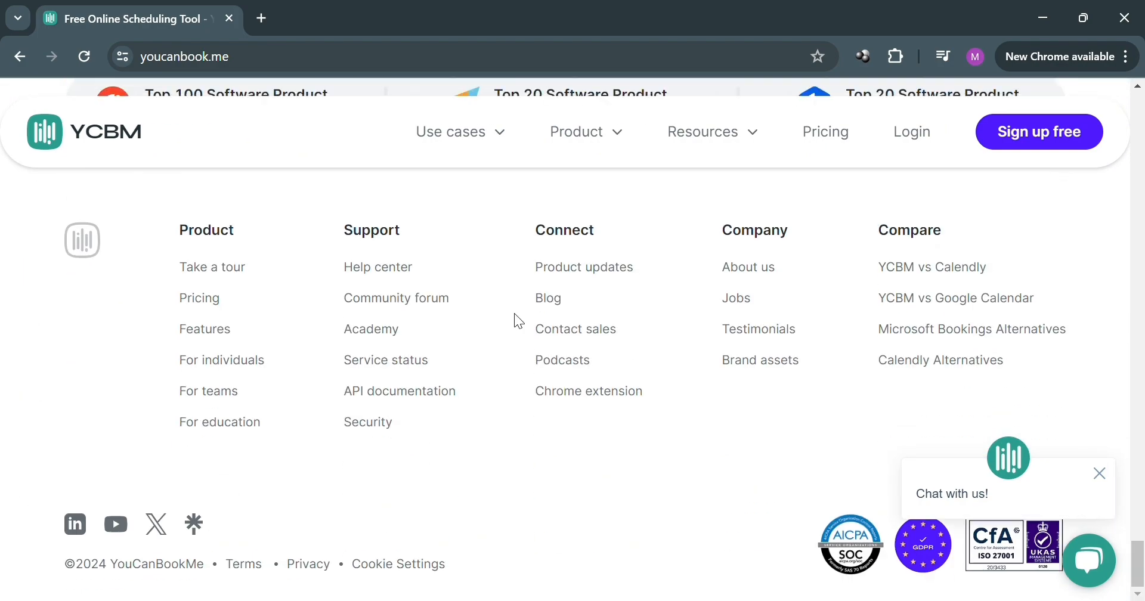
{"action": "scroll", "coordinate": [519, 321], "scroll_direction": "up", "scroll_amount": 4}
{"action": "scroll", "coordinate": [515, 315], "scroll_direction": "up", "scroll_amount": 8}
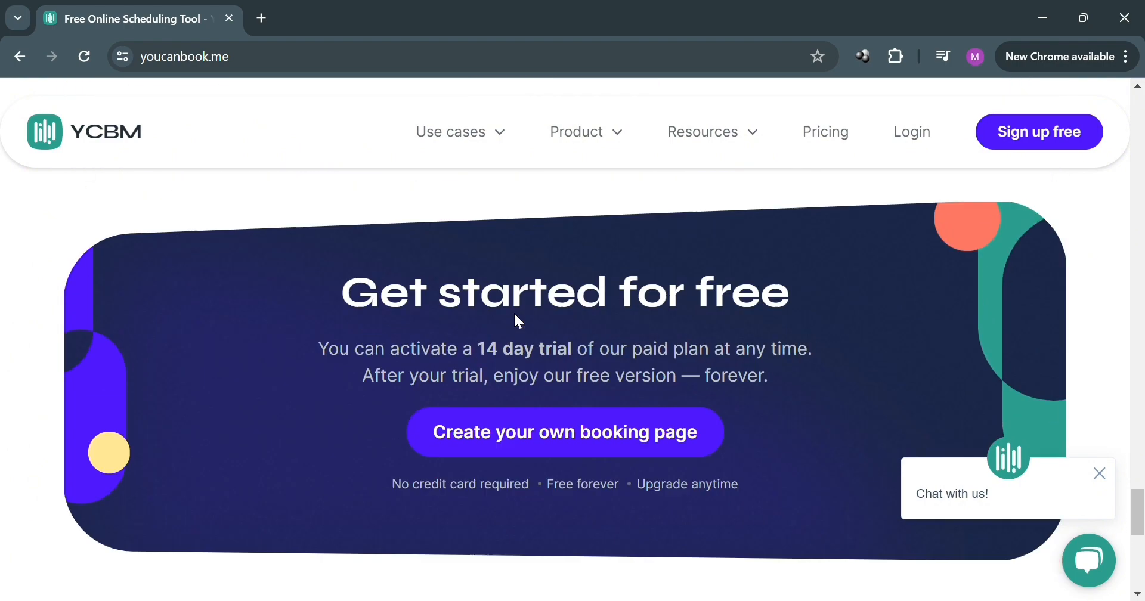
{"action": "scroll", "coordinate": [515, 315], "scroll_direction": "up", "scroll_amount": 10}
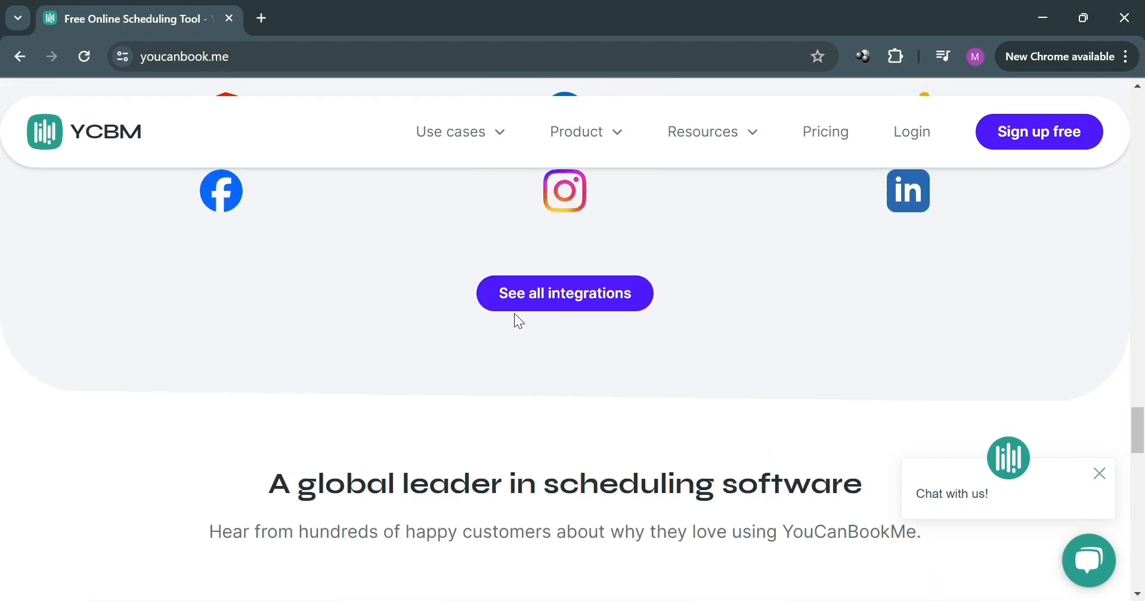
{"action": "scroll", "coordinate": [515, 316], "scroll_direction": "up", "scroll_amount": 10}
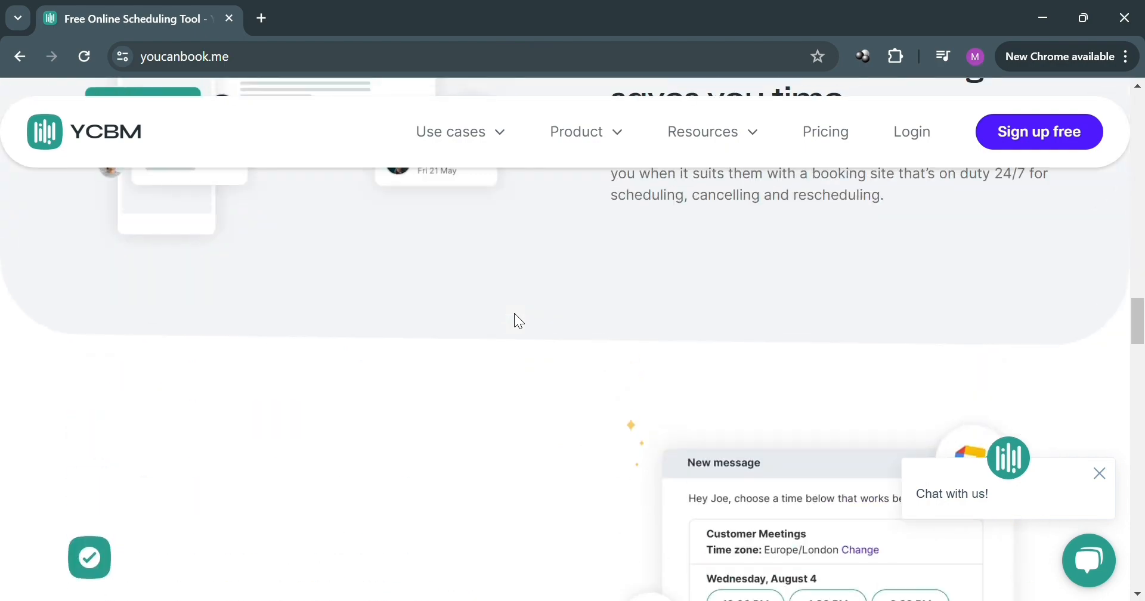
{"action": "scroll", "coordinate": [514, 313], "scroll_direction": "up", "scroll_amount": 10}
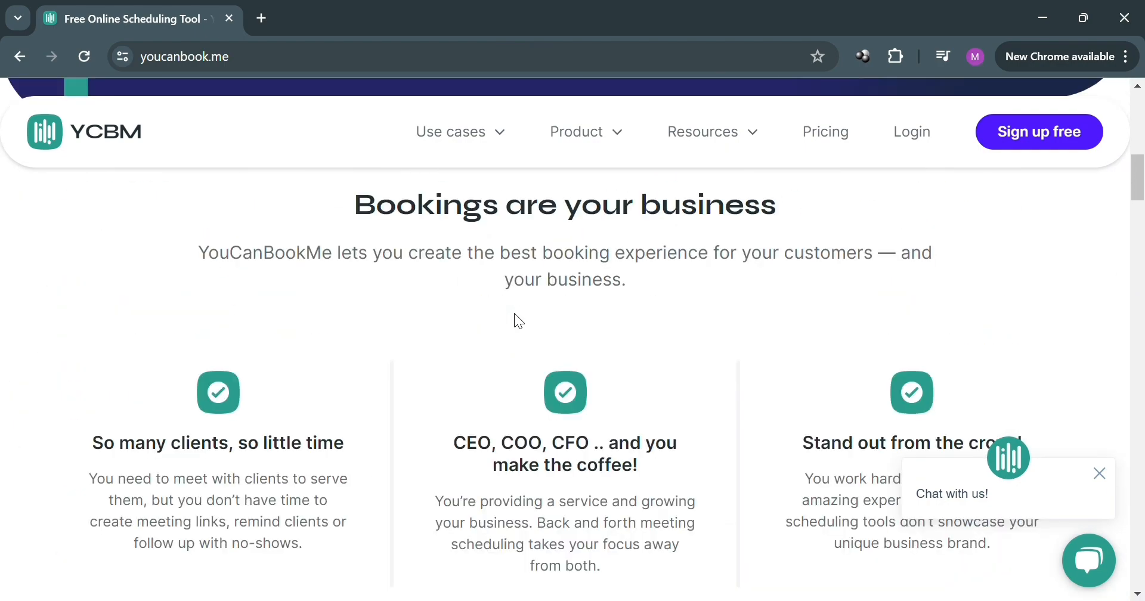
{"action": "scroll", "coordinate": [515, 319], "scroll_direction": "up", "scroll_amount": 5}
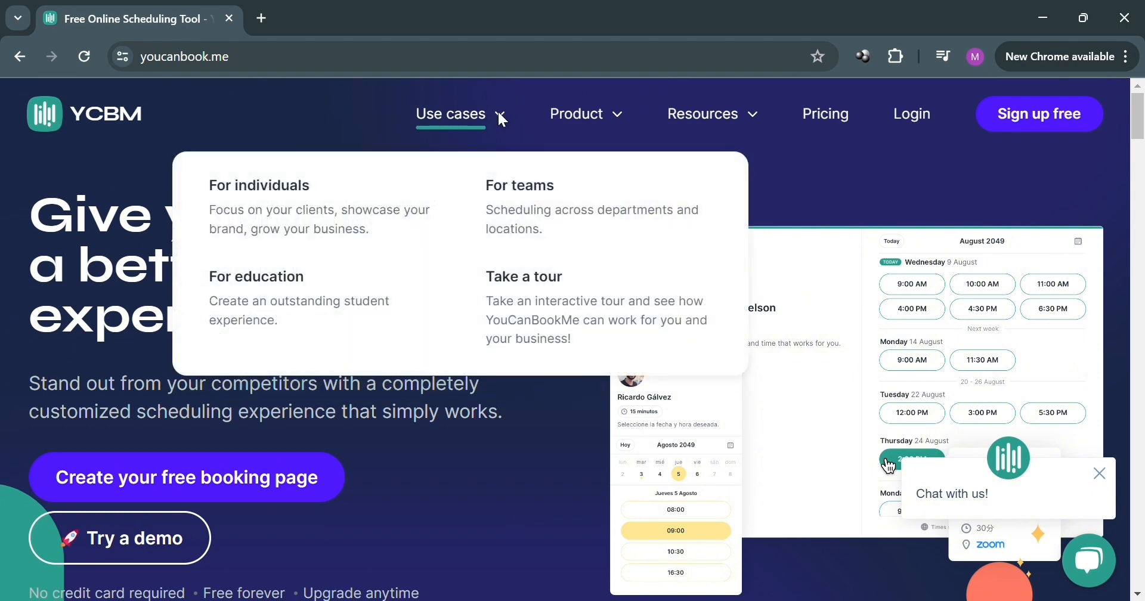
{"action": "mouse_move", "coordinate": [619, 128]}
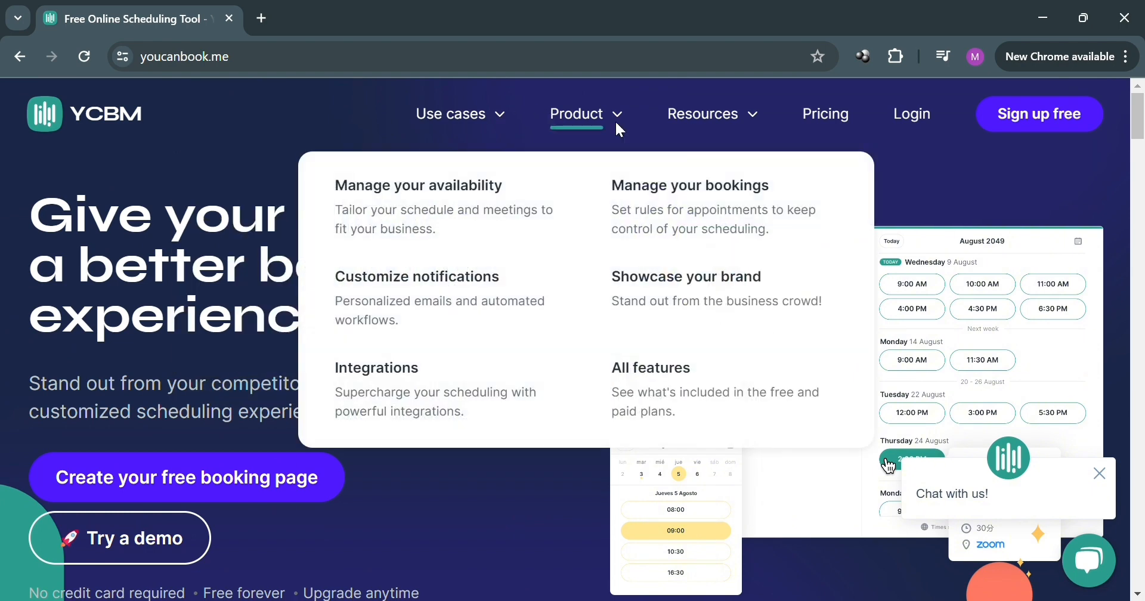
{"action": "mouse_move", "coordinate": [692, 113]}
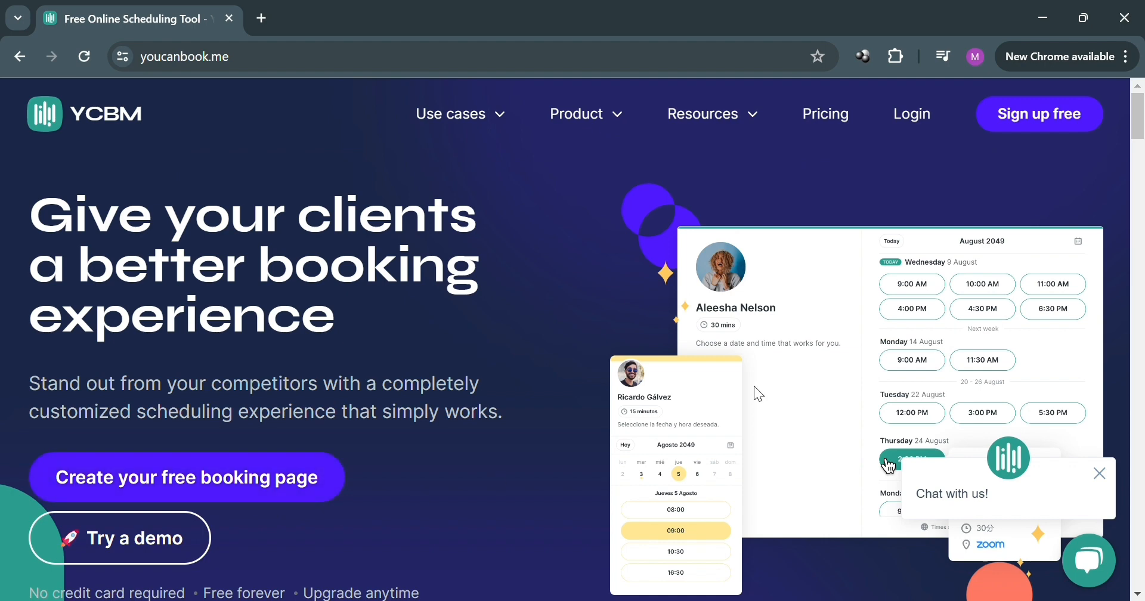
Step: Sign up for a free account with Google and submit the account holder's name
{"action": "left_click", "coordinate": [1054, 127]}
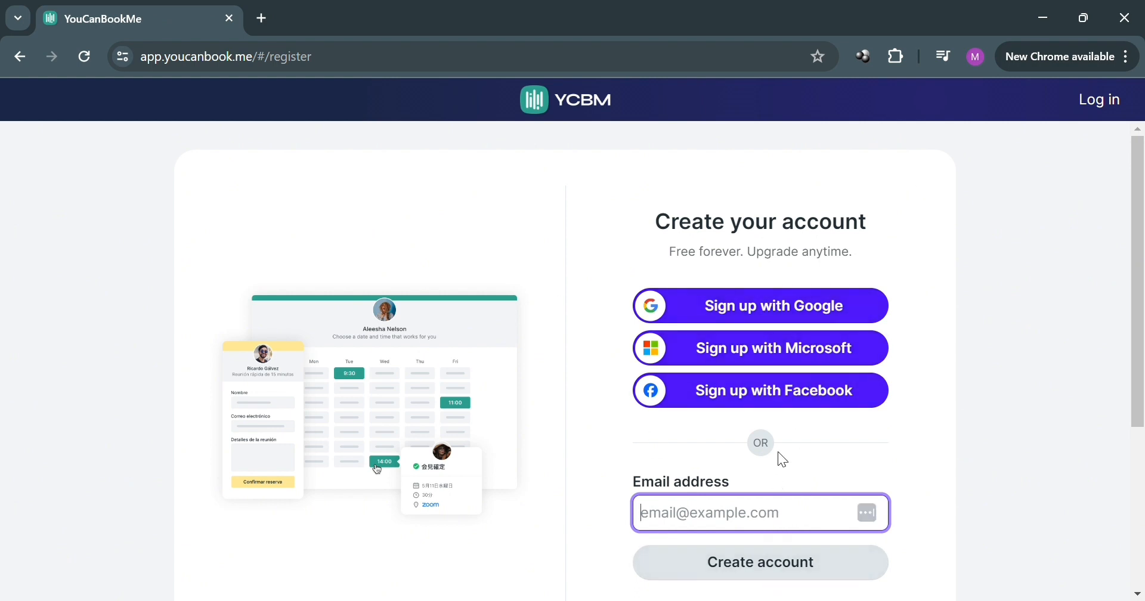
{"action": "left_click", "coordinate": [817, 308]}
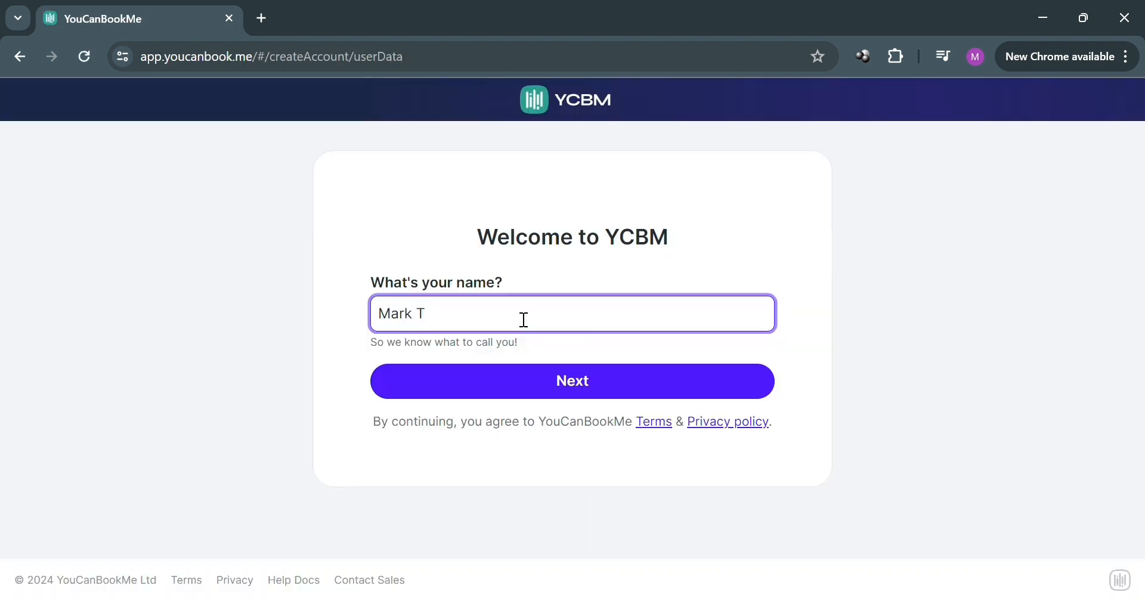
{"action": "type", "text": "ut"}
{"action": "left_click", "coordinate": [559, 379]}
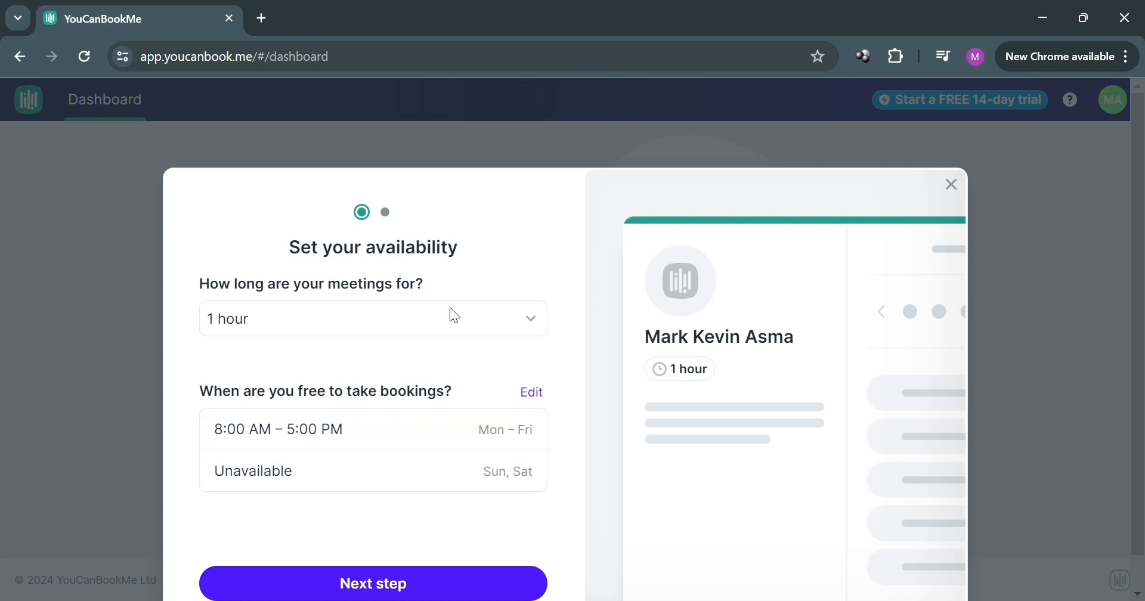
{"action": "left_click", "coordinate": [518, 324]}
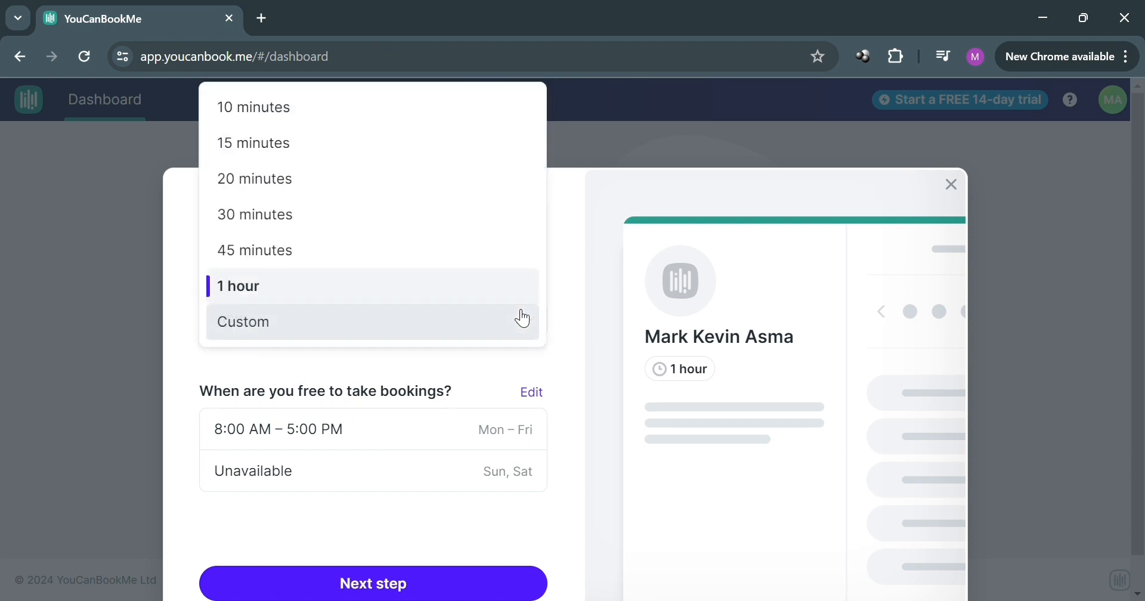
{"action": "left_click", "coordinate": [557, 257]}
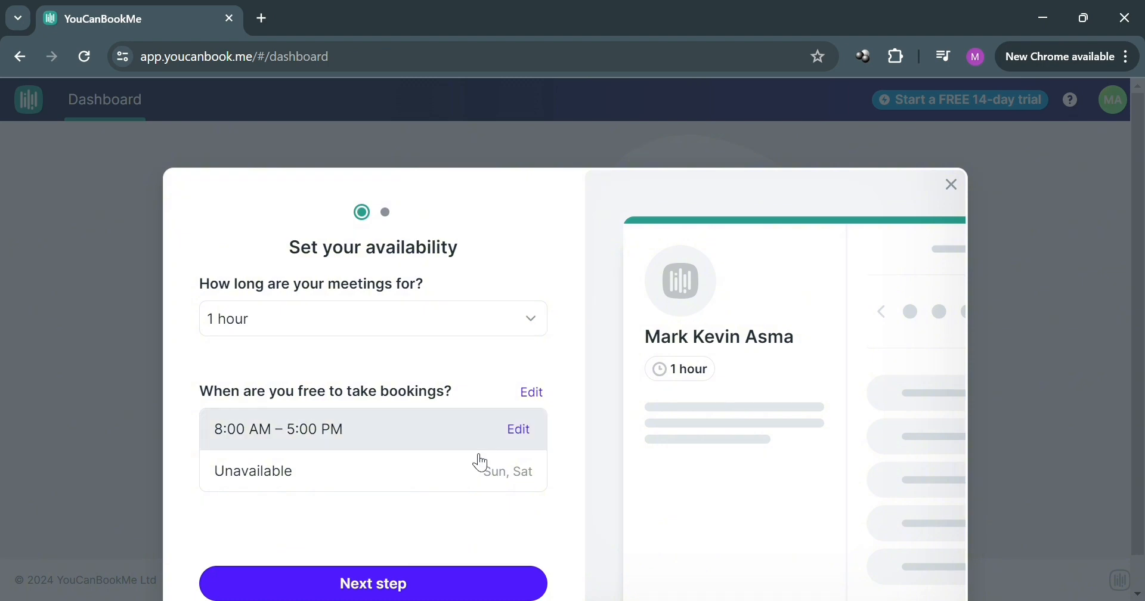
Step: Edit the weekly availability so that Monday's booking hours run from 7:45 AM to 5:15 PM
{"action": "left_click", "coordinate": [520, 440]}
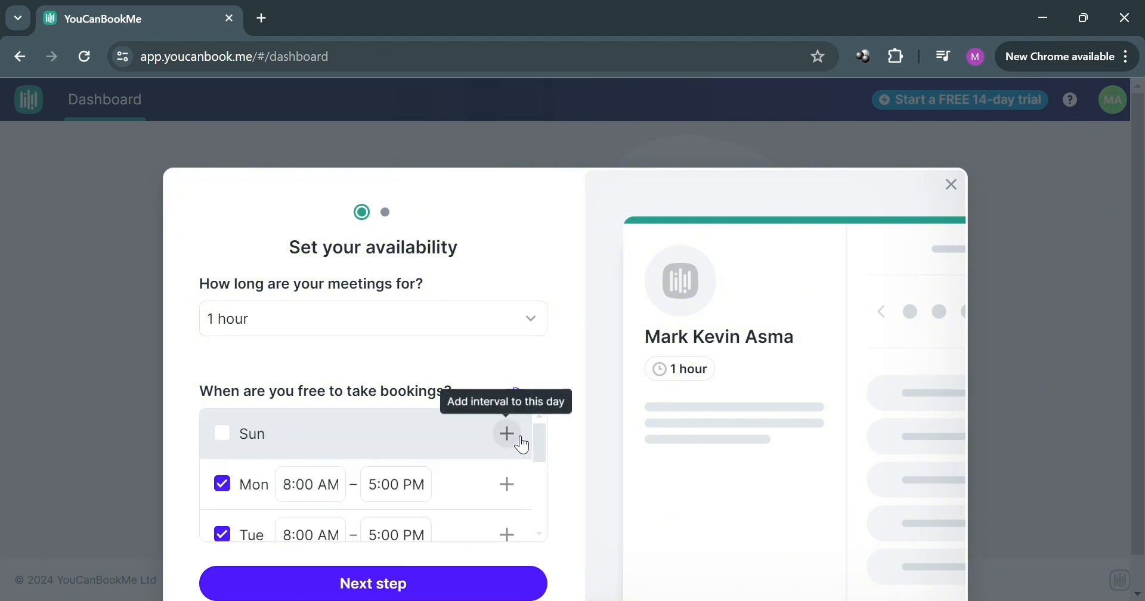
{"action": "scroll", "coordinate": [494, 447], "scroll_direction": "down", "scroll_amount": 2}
{"action": "scroll", "coordinate": [394, 463], "scroll_direction": "up", "scroll_amount": 2}
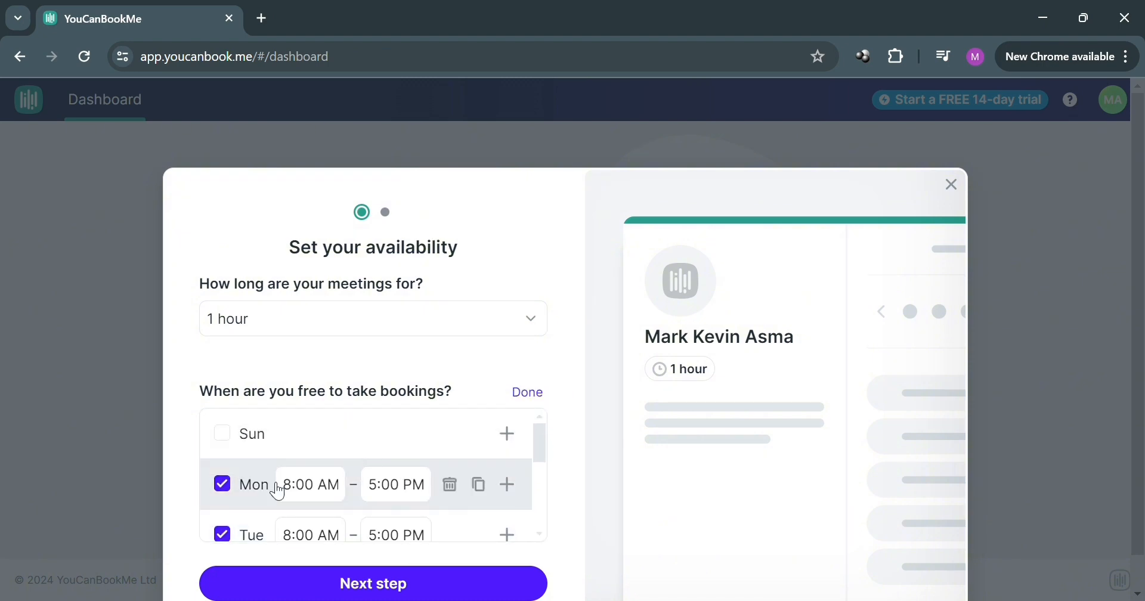
{"action": "scroll", "coordinate": [298, 463], "scroll_direction": "down", "scroll_amount": 1}
{"action": "scroll", "coordinate": [304, 474], "scroll_direction": "up", "scroll_amount": 1}
{"action": "left_click", "coordinate": [308, 483]}
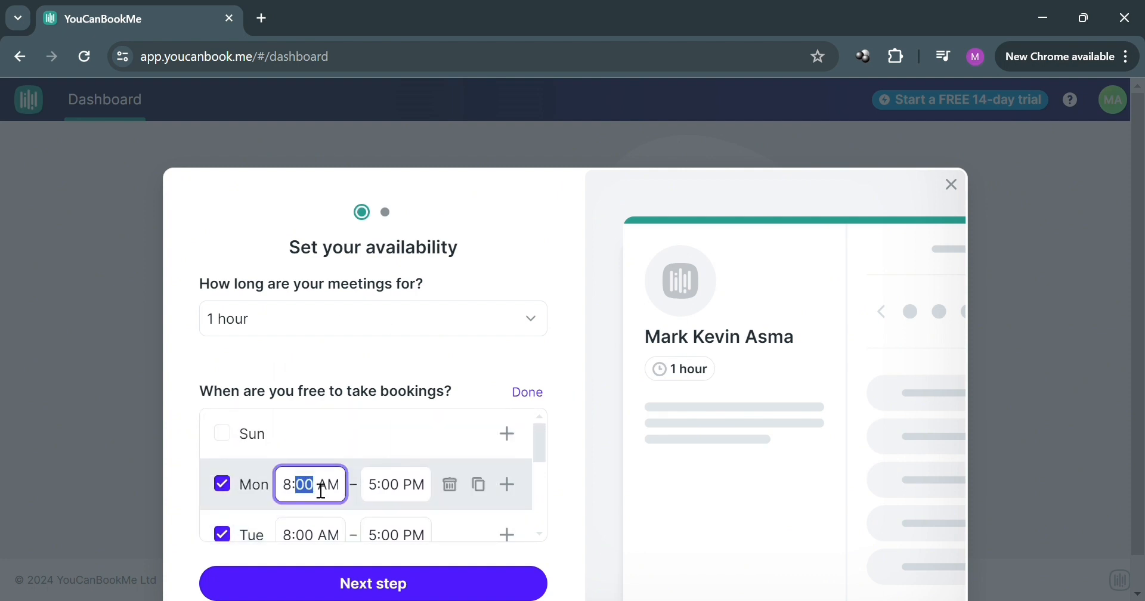
{"action": "left_click", "coordinate": [332, 338]}
{"action": "left_click", "coordinate": [373, 485]}
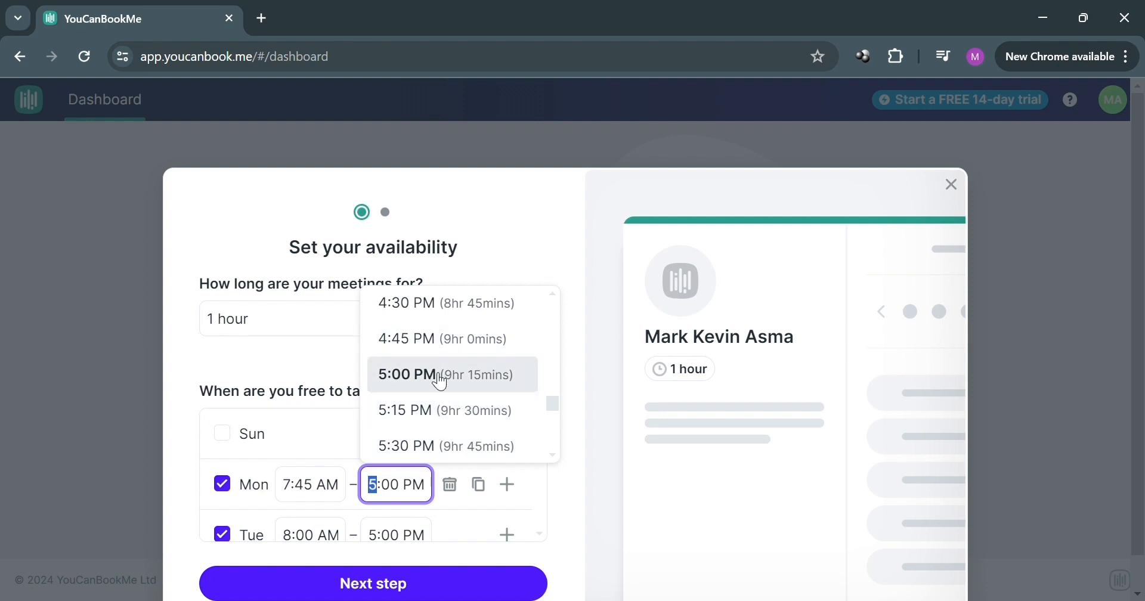
{"action": "left_click", "coordinate": [439, 421]}
{"action": "scroll", "coordinate": [431, 435], "scroll_direction": "down", "scroll_amount": 2}
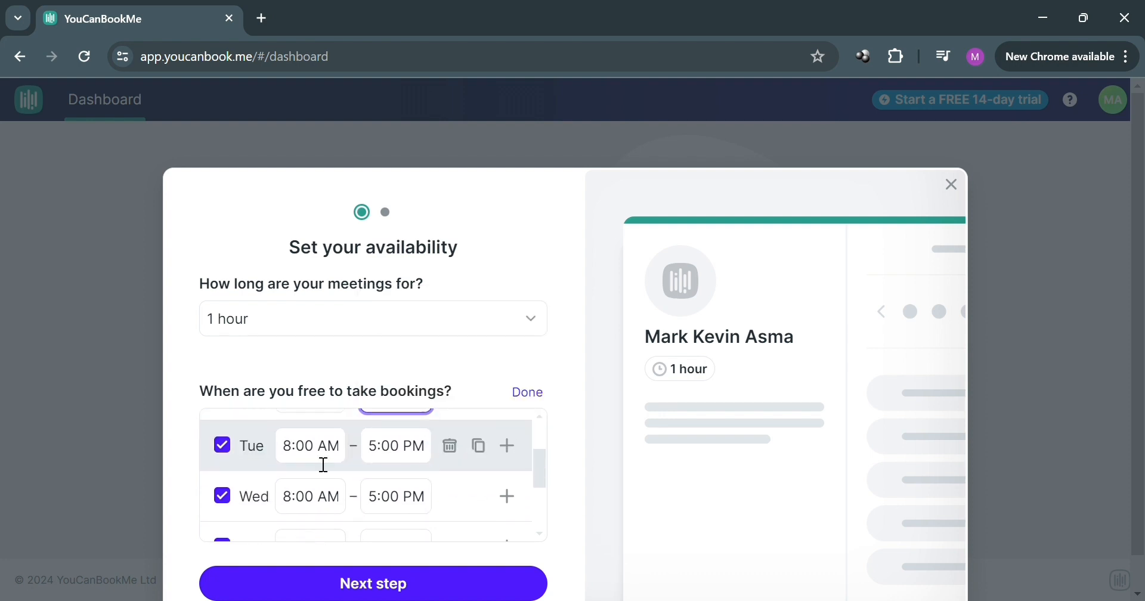
{"action": "scroll", "coordinate": [322, 463], "scroll_direction": "up", "scroll_amount": 2}
{"action": "scroll", "coordinate": [295, 468], "scroll_direction": "down", "scroll_amount": 2}
{"action": "scroll", "coordinate": [294, 468], "scroll_direction": "down", "scroll_amount": 3}
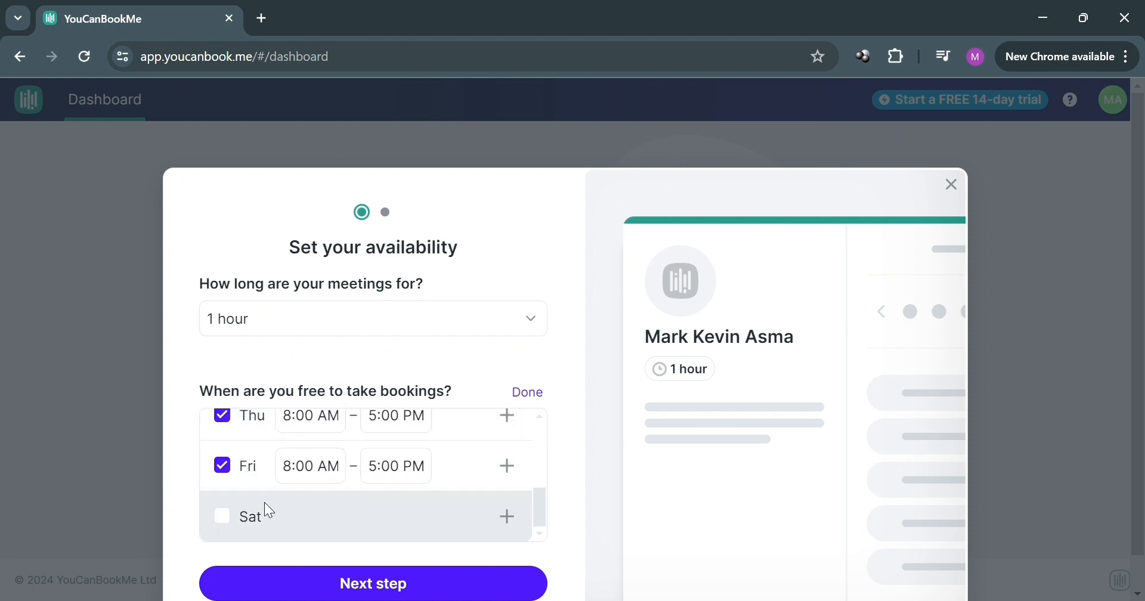
{"action": "left_click", "coordinate": [224, 517]}
{"action": "left_click", "coordinate": [227, 517]}
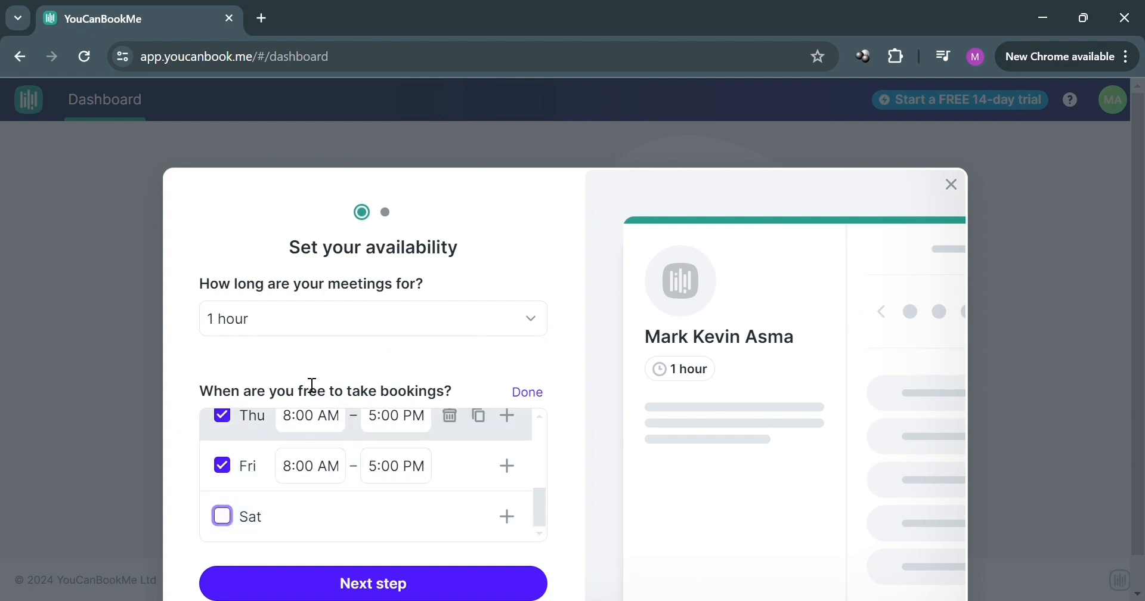
Step: Set the meeting length to 30 minutes and continue to the booking page details
{"action": "left_click", "coordinate": [351, 321]}
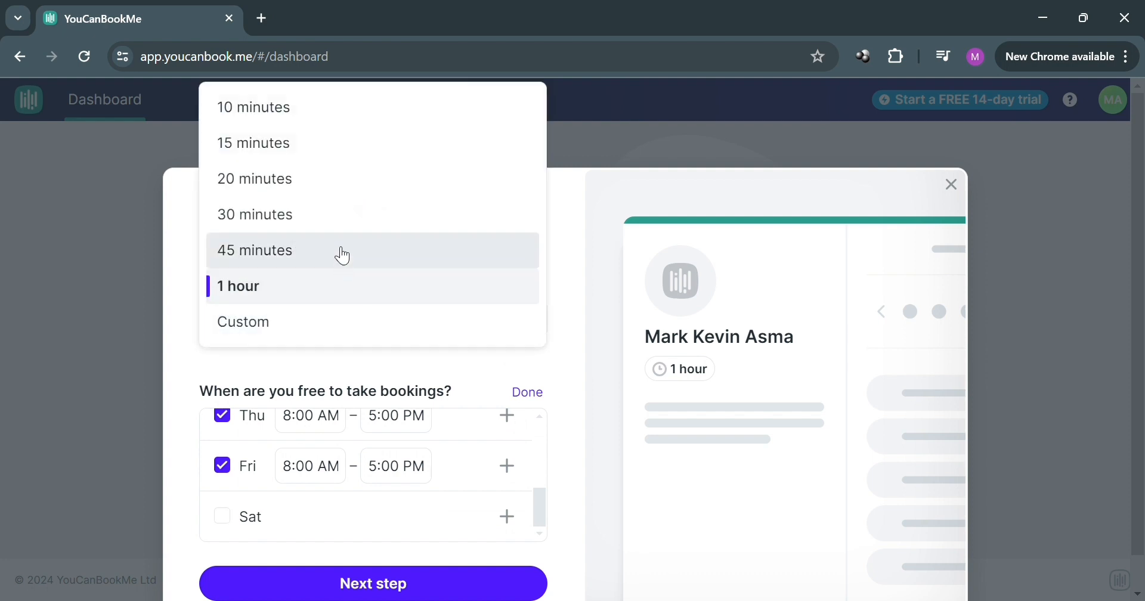
{"action": "left_click", "coordinate": [338, 219]}
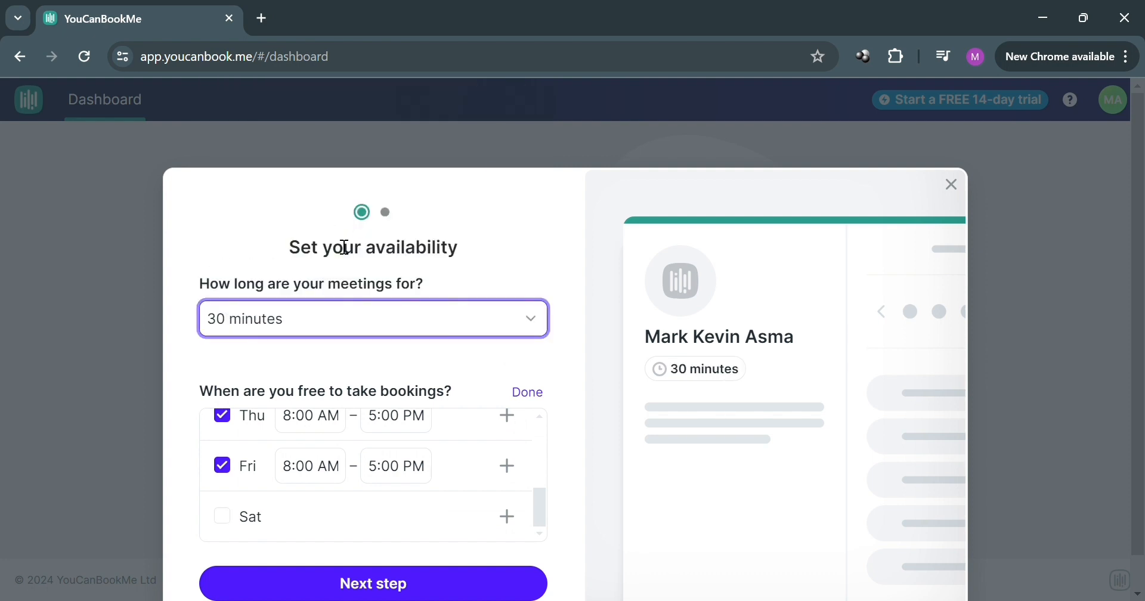
{"action": "left_click", "coordinate": [439, 592]}
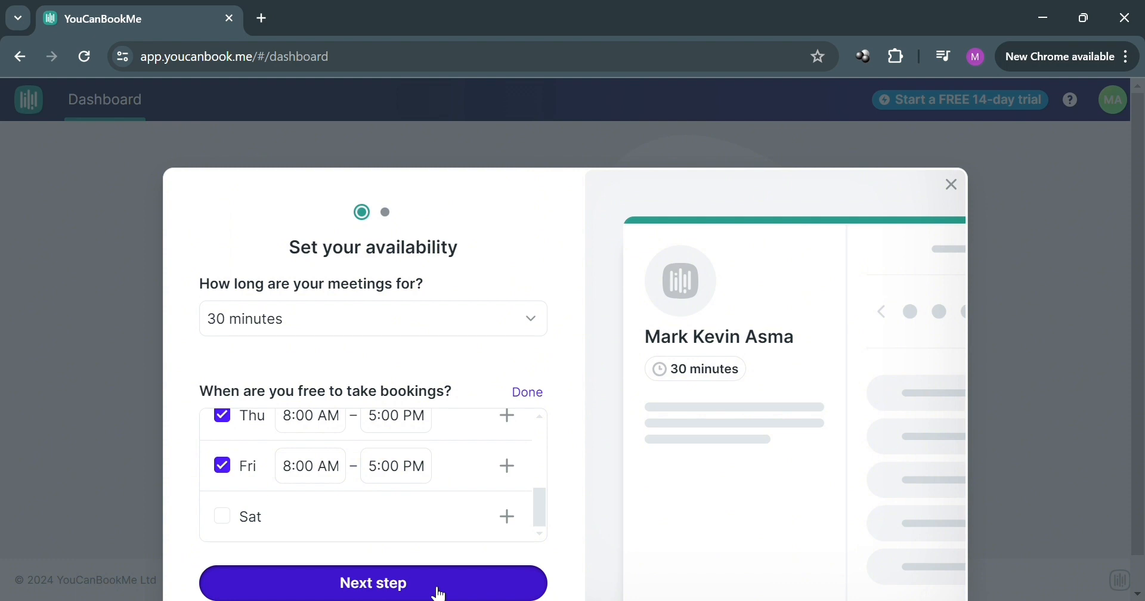
{"action": "left_click", "coordinate": [439, 592]}
Step: Replace the booking page title with "Book me for Haircut"
{"action": "triple_click", "coordinate": [463, 334]}
{"action": "key", "text": "BackSpace"}
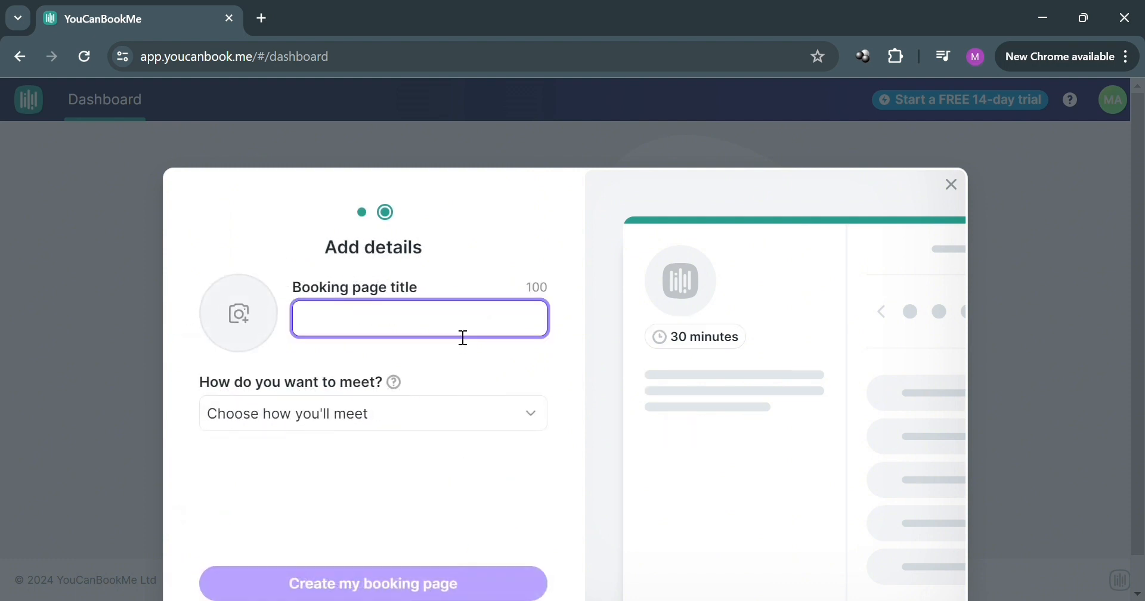
{"action": "type", "text": "Book a"}
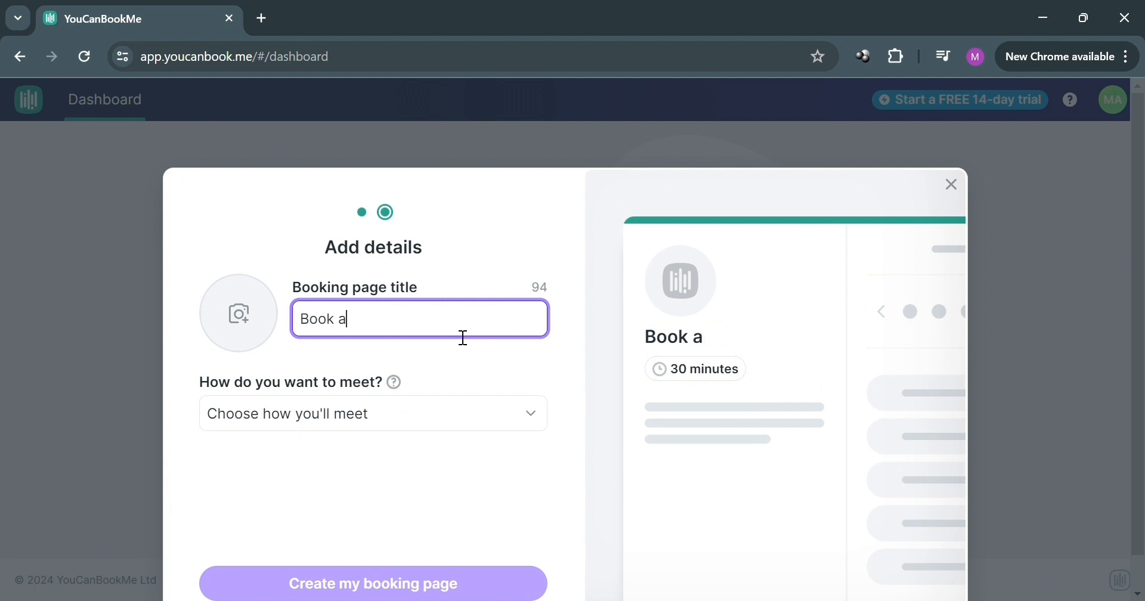
{"action": "key", "text": "BackSpace"}
{"action": "type", "text": "me for Haircut"}
Step: Set the meeting method to No location and create the booking page
{"action": "scroll", "coordinate": [506, 474], "scroll_direction": "down", "scroll_amount": 1}
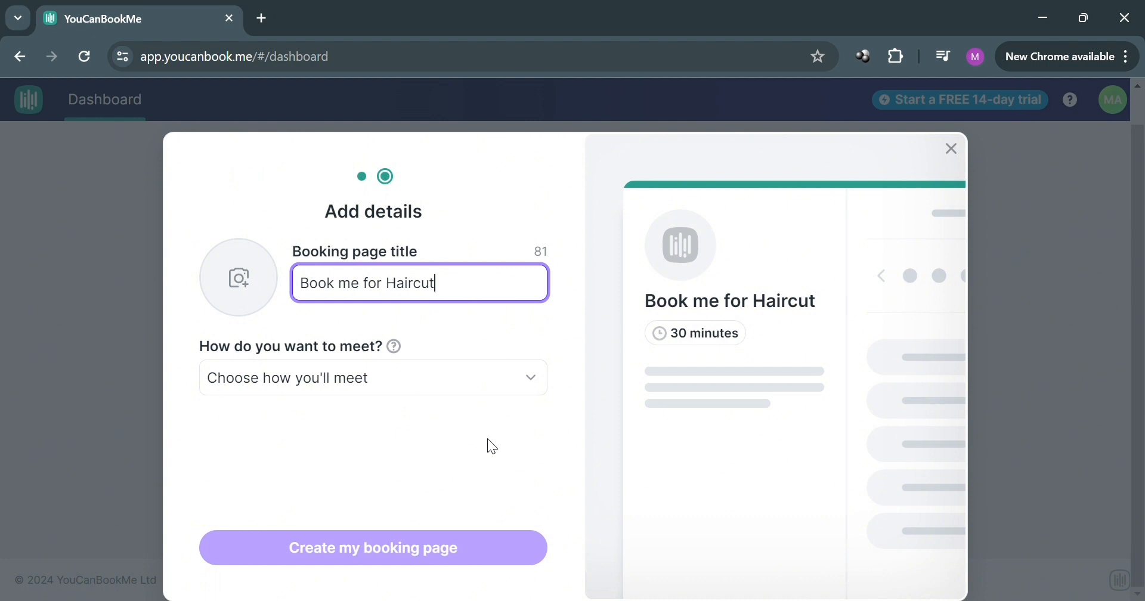
{"action": "left_click", "coordinate": [494, 389]}
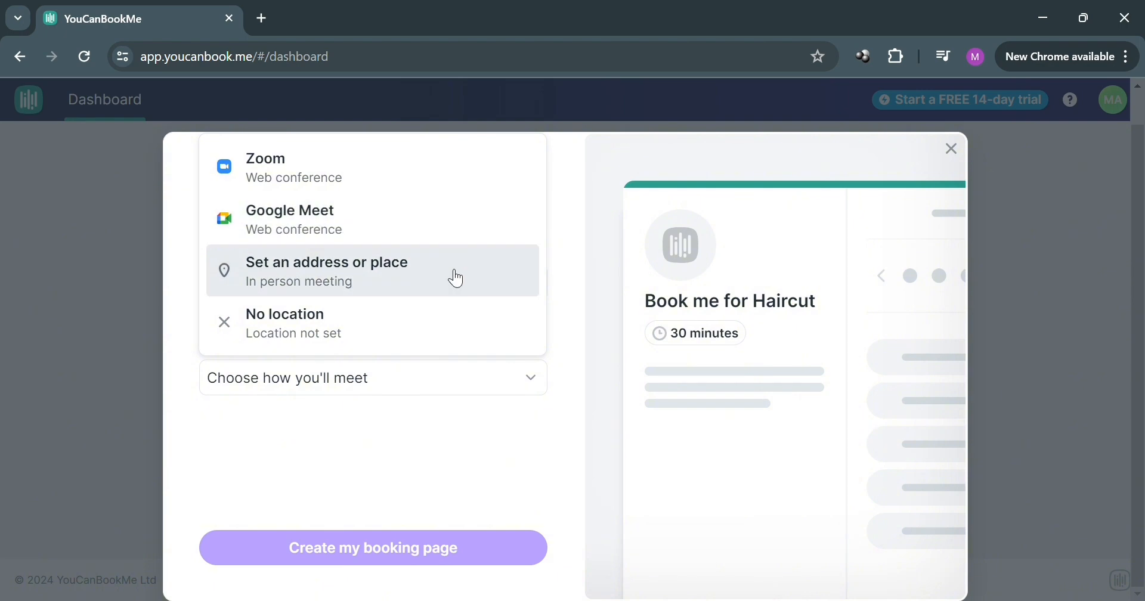
{"action": "left_click", "coordinate": [435, 325]}
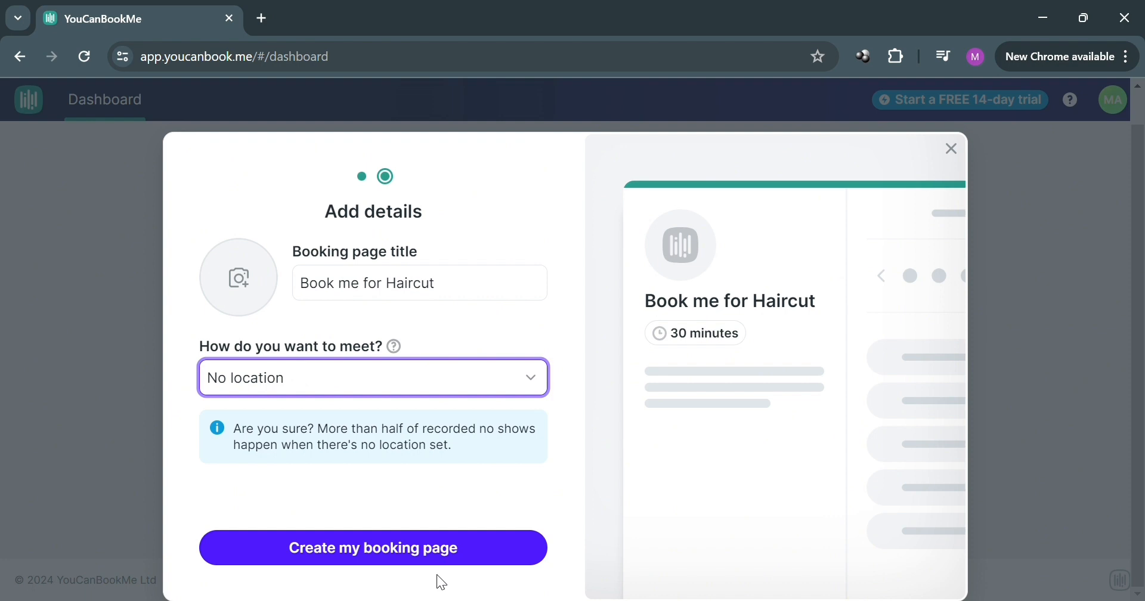
{"action": "left_click", "coordinate": [458, 545]}
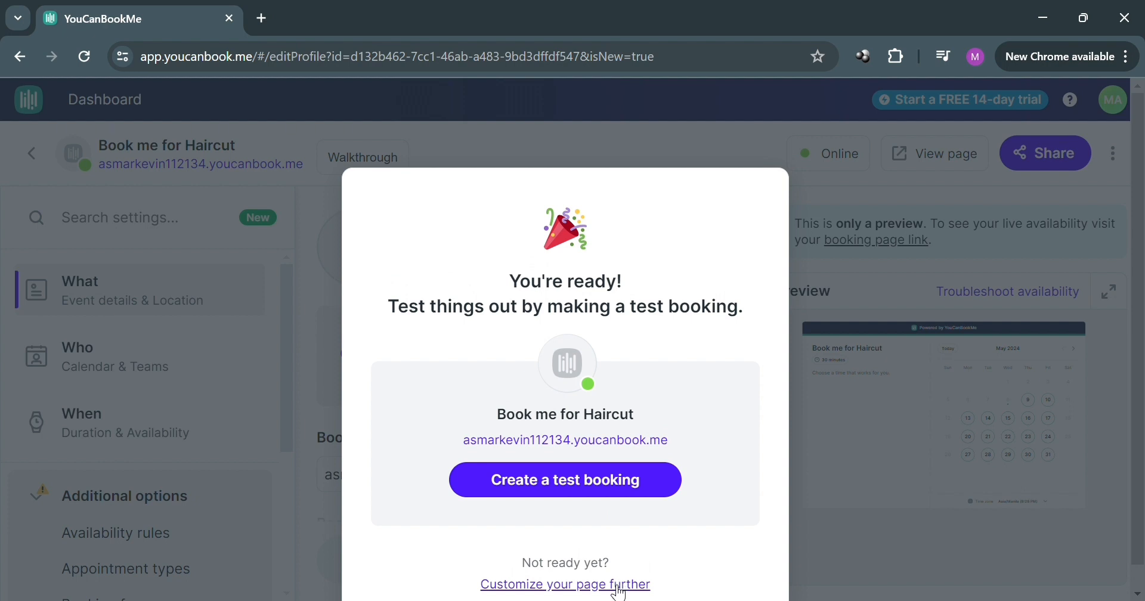
Step: Open a test booking for the new page and accept the cookies
{"action": "left_click", "coordinate": [635, 482]}
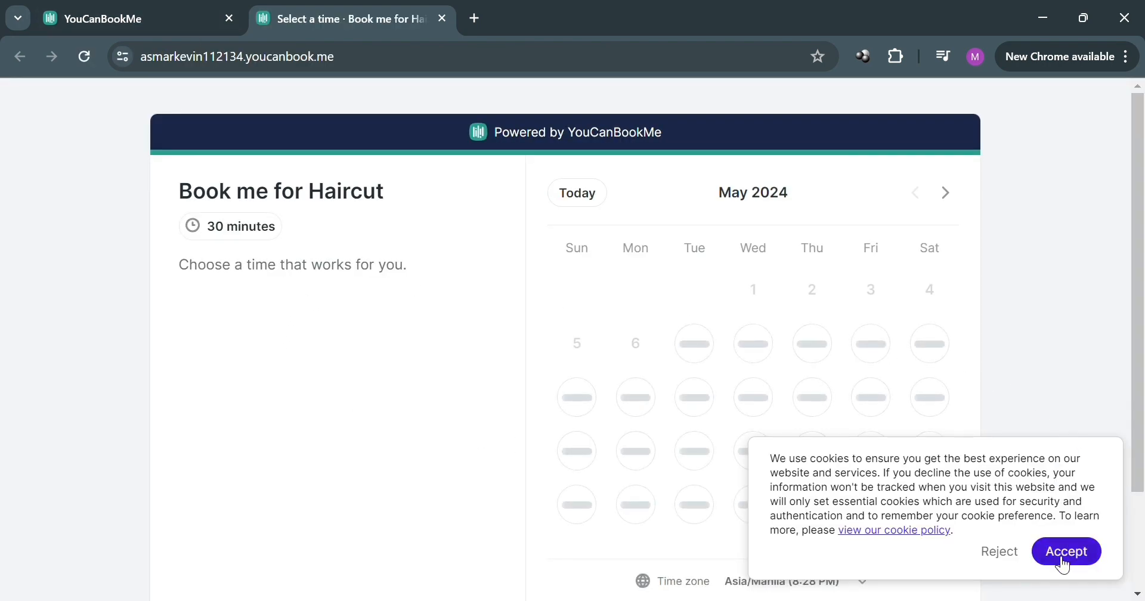
{"action": "left_click", "coordinate": [1065, 551]}
{"action": "scroll", "coordinate": [507, 292], "scroll_direction": "down", "scroll_amount": 1}
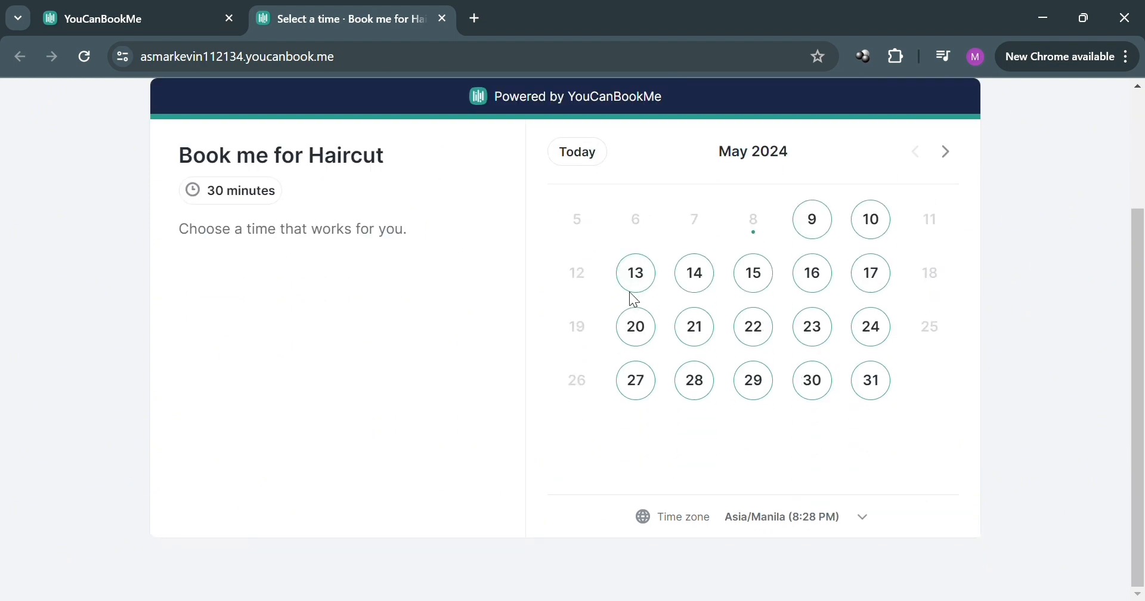
Step: Try the 2:00 PM slot on May 22, 2024, look over the confirmation form, and return to the booking page setup
{"action": "left_click", "coordinate": [770, 327]}
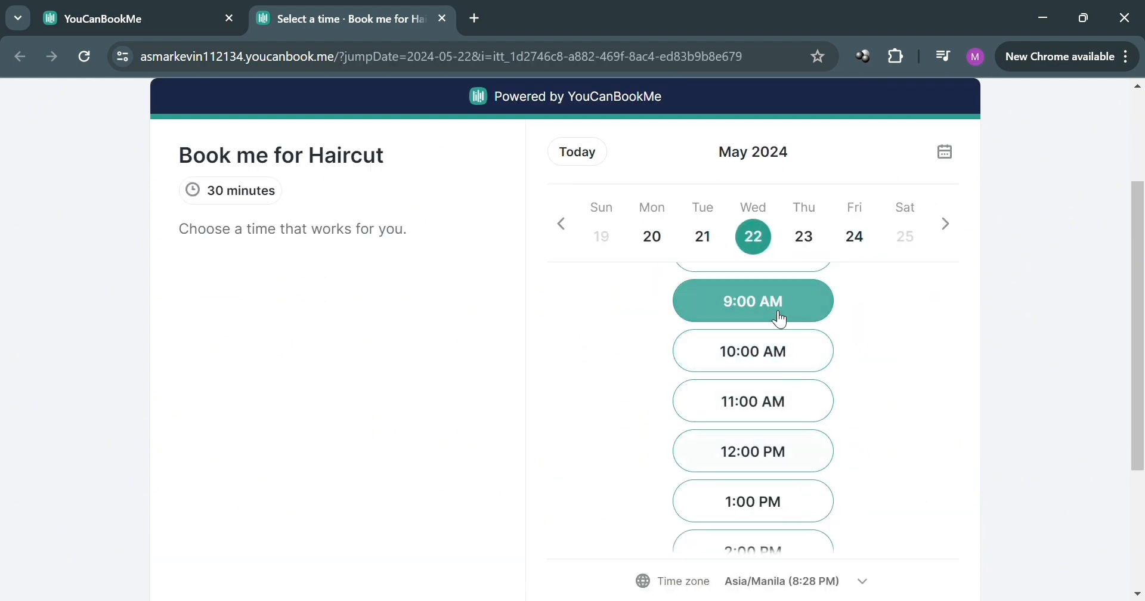
{"action": "scroll", "coordinate": [775, 414], "scroll_direction": "down", "scroll_amount": 2}
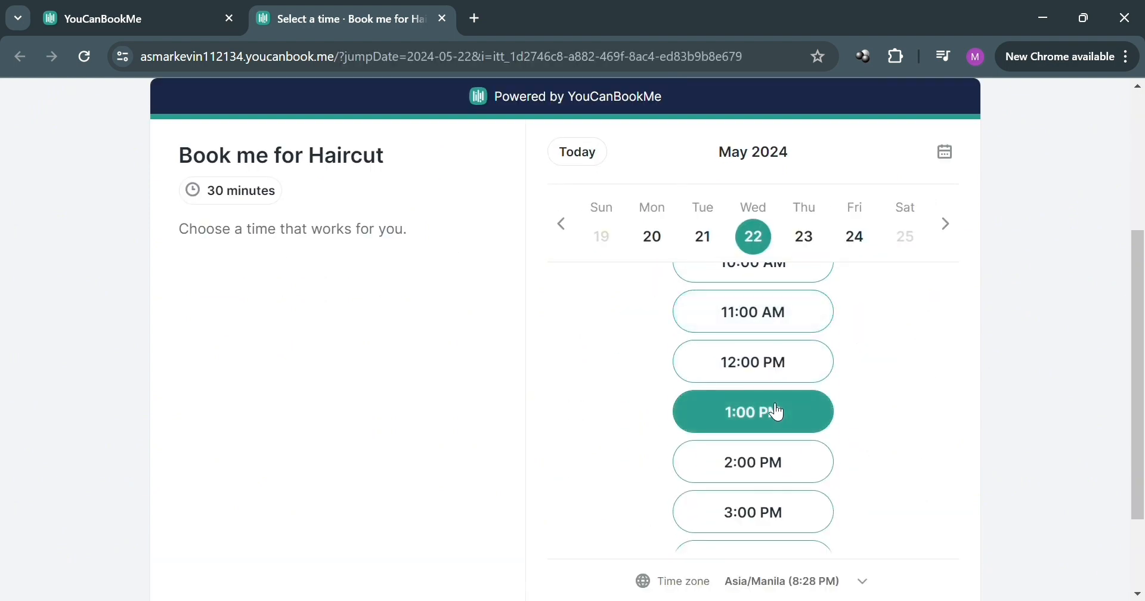
{"action": "left_click", "coordinate": [752, 467]}
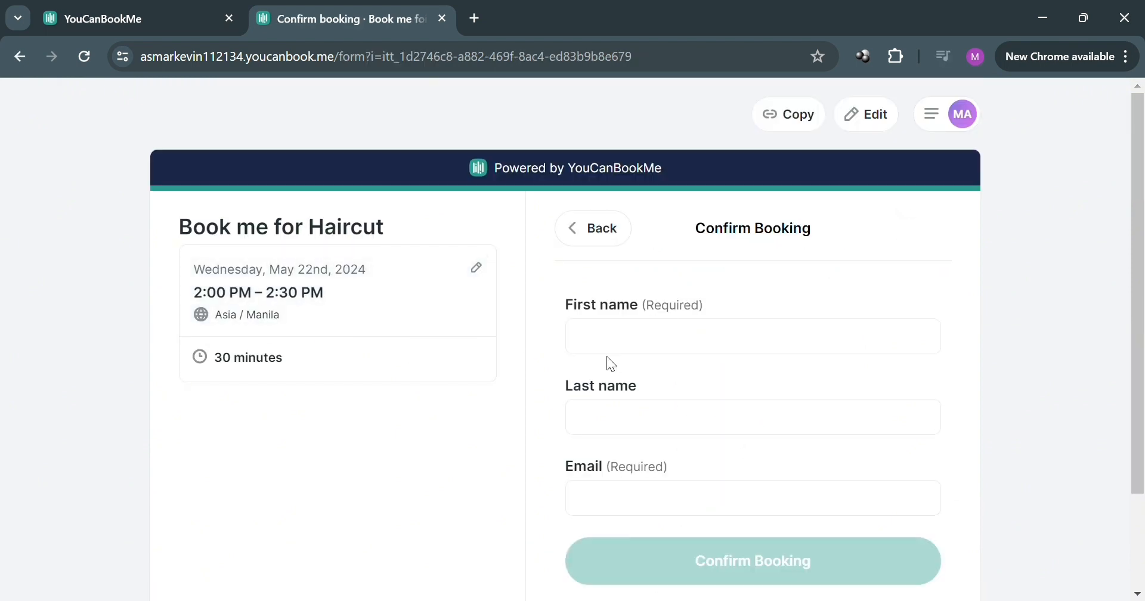
{"action": "scroll", "coordinate": [675, 352], "scroll_direction": "down", "scroll_amount": 2}
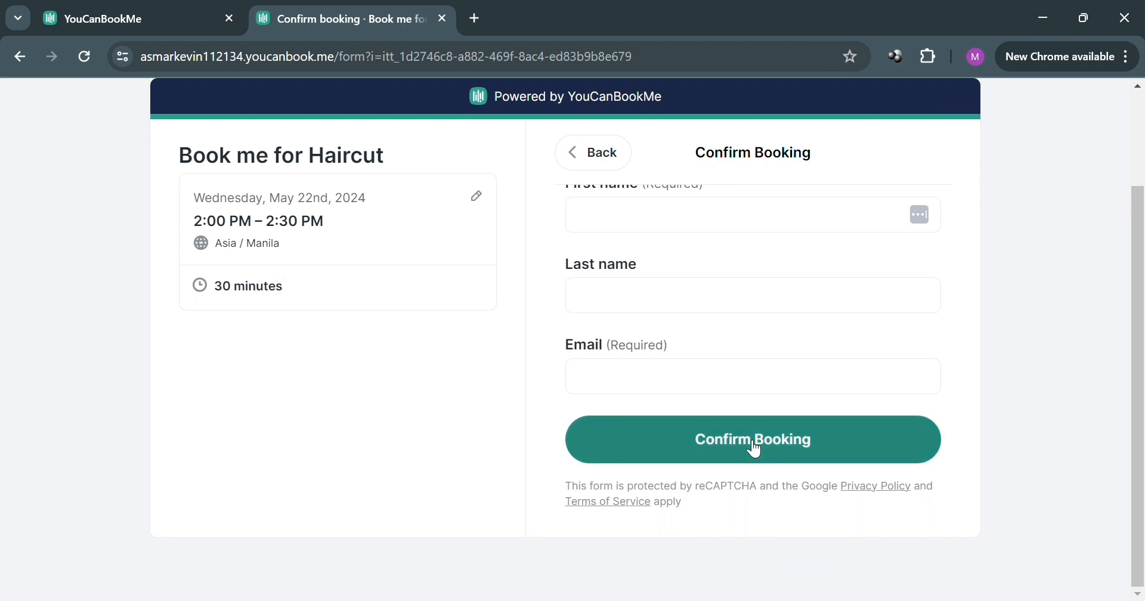
{"action": "left_click", "coordinate": [572, 152]}
{"action": "left_click", "coordinate": [192, 14]}
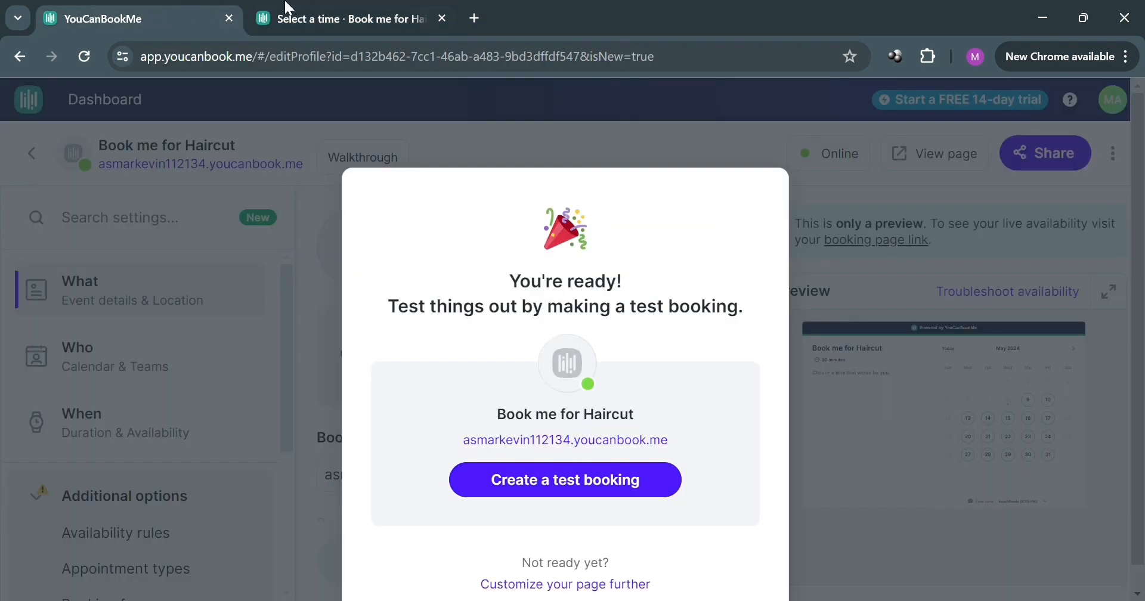
Step: Choose to customize the page further as a Business Page and go through the walkthrough tips
{"action": "left_click", "coordinate": [567, 585]}
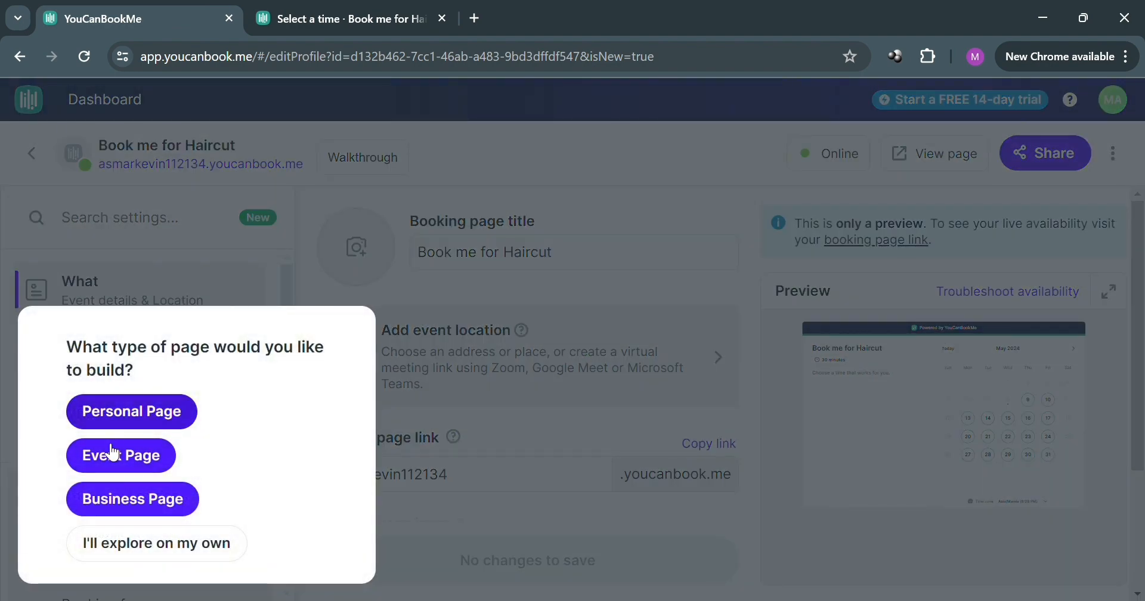
{"action": "left_click", "coordinate": [100, 510]}
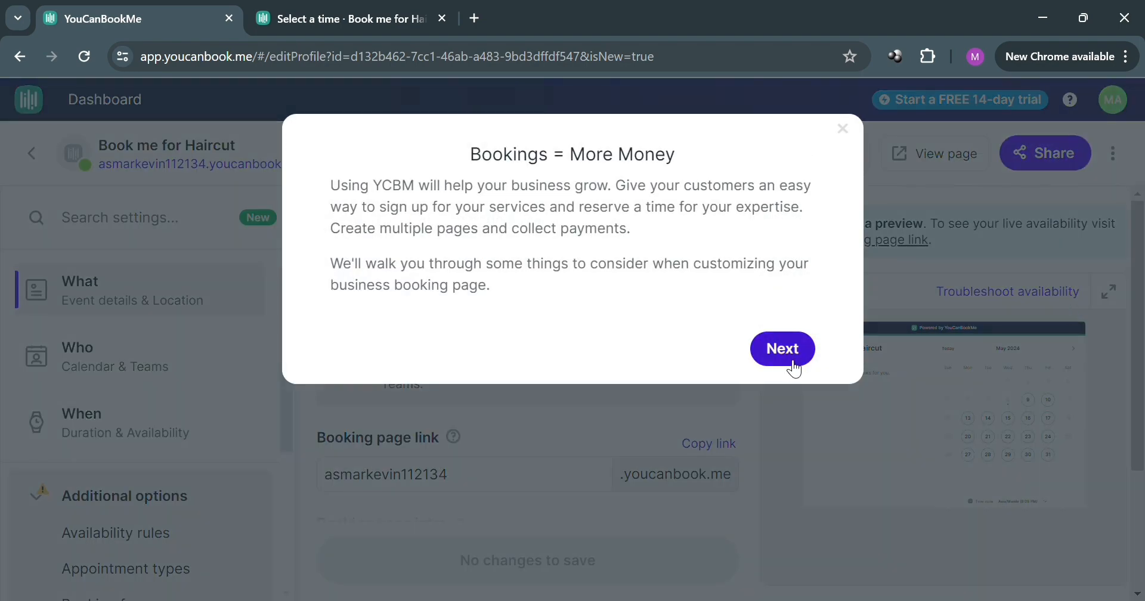
{"action": "left_click", "coordinate": [794, 361]}
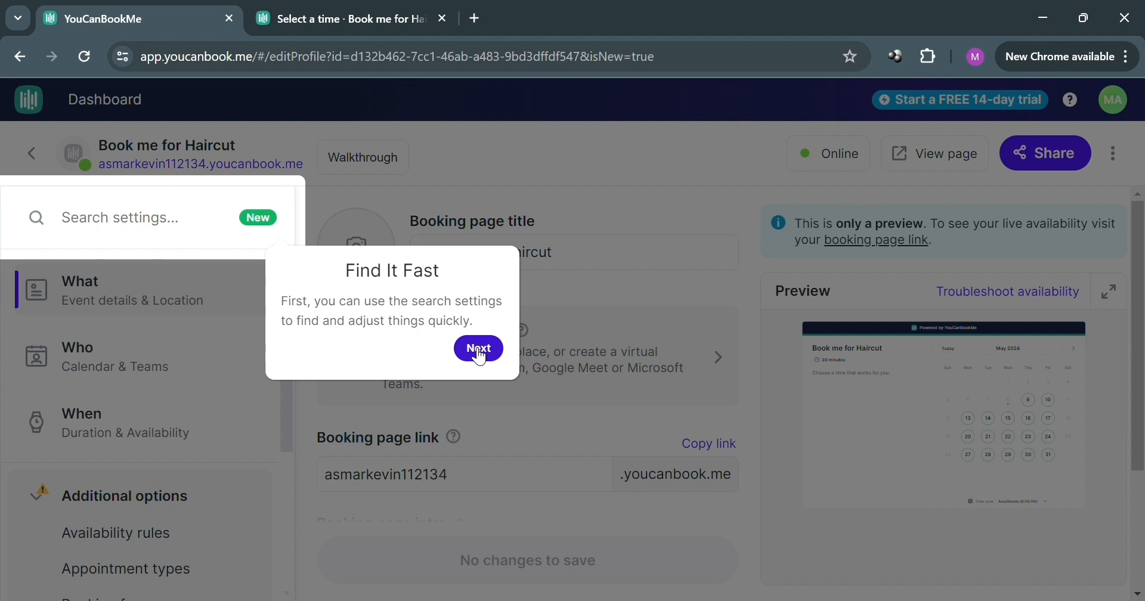
{"action": "left_click", "coordinate": [479, 352]}
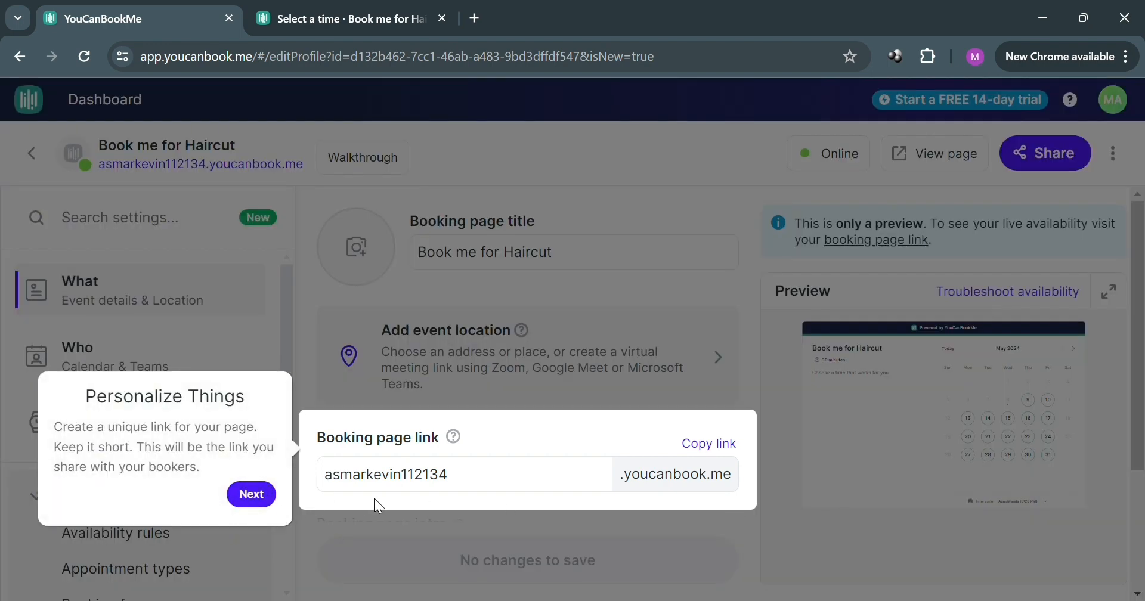
{"action": "left_click", "coordinate": [253, 494]}
Step: Replace the booking page link's subdomain with "haircut4men"
{"action": "double_click", "coordinate": [495, 486]}
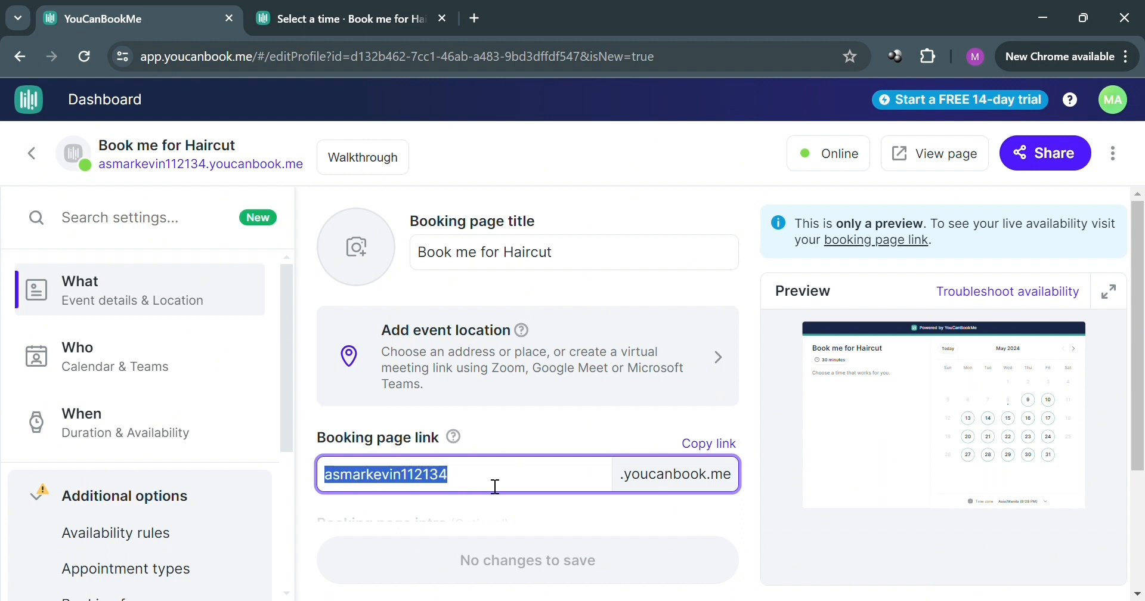
{"action": "type", "text": "har"}
{"action": "type", "text": "rcut"}
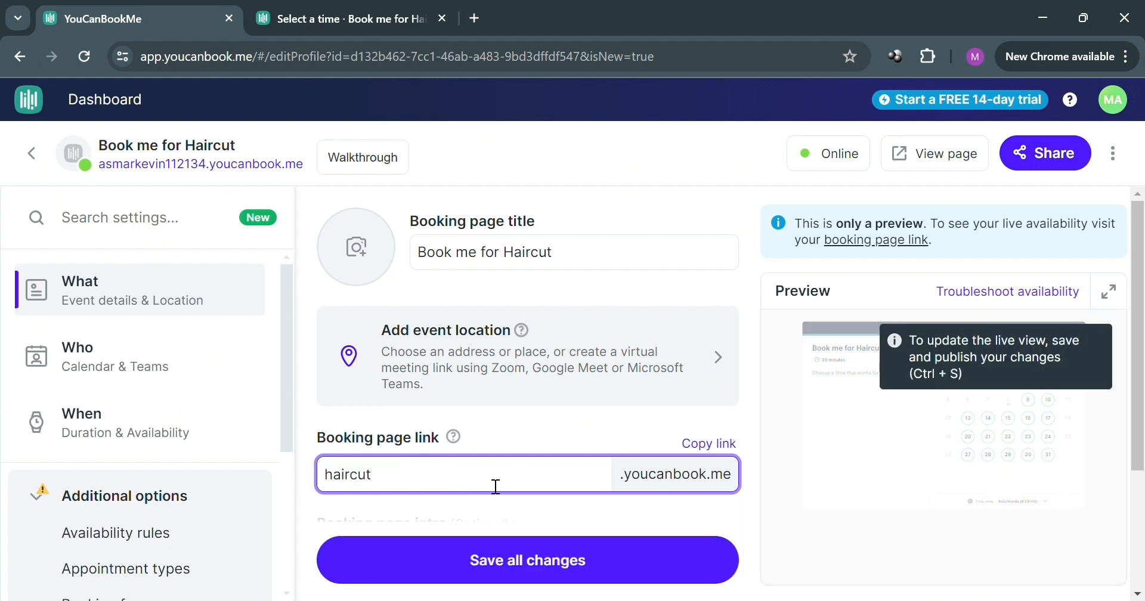
{"action": "type", "text": "4men"}
{"action": "left_click", "coordinate": [628, 499]}
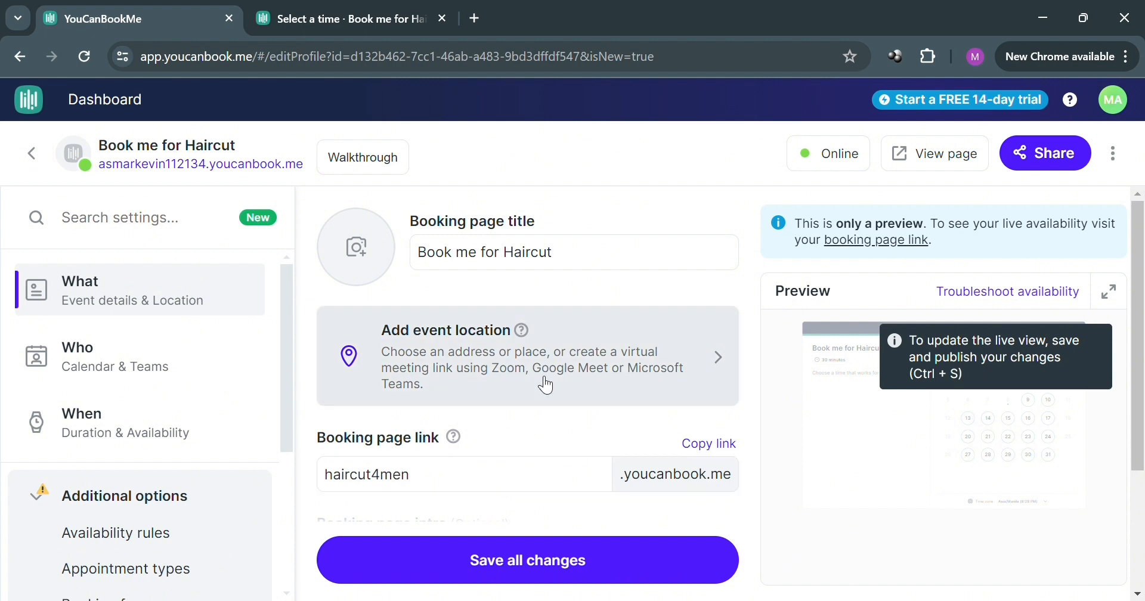
Step: Examine the booking page intro and the calendar and teams settings
{"action": "scroll", "coordinate": [511, 352], "scroll_direction": "down", "scroll_amount": 3}
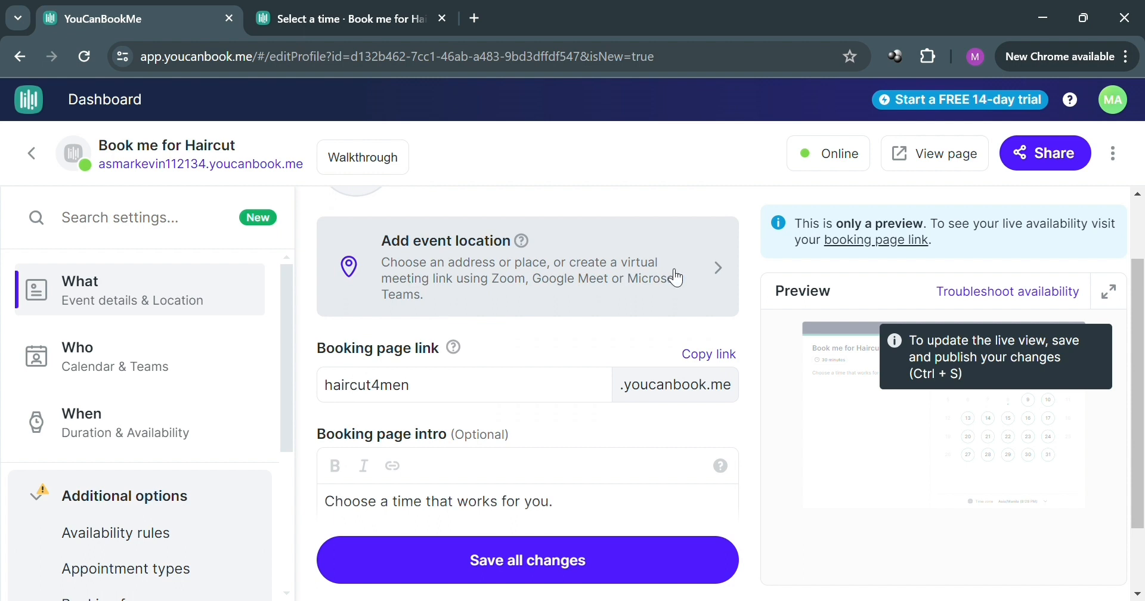
{"action": "scroll", "coordinate": [538, 404], "scroll_direction": "down", "scroll_amount": 1}
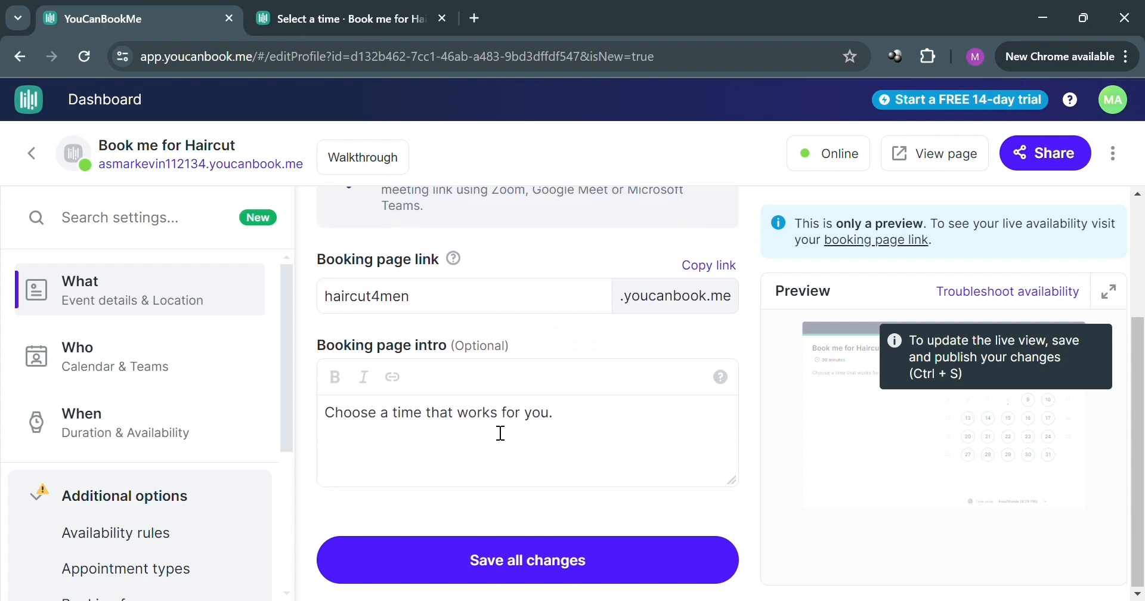
{"action": "left_click", "coordinate": [335, 424]}
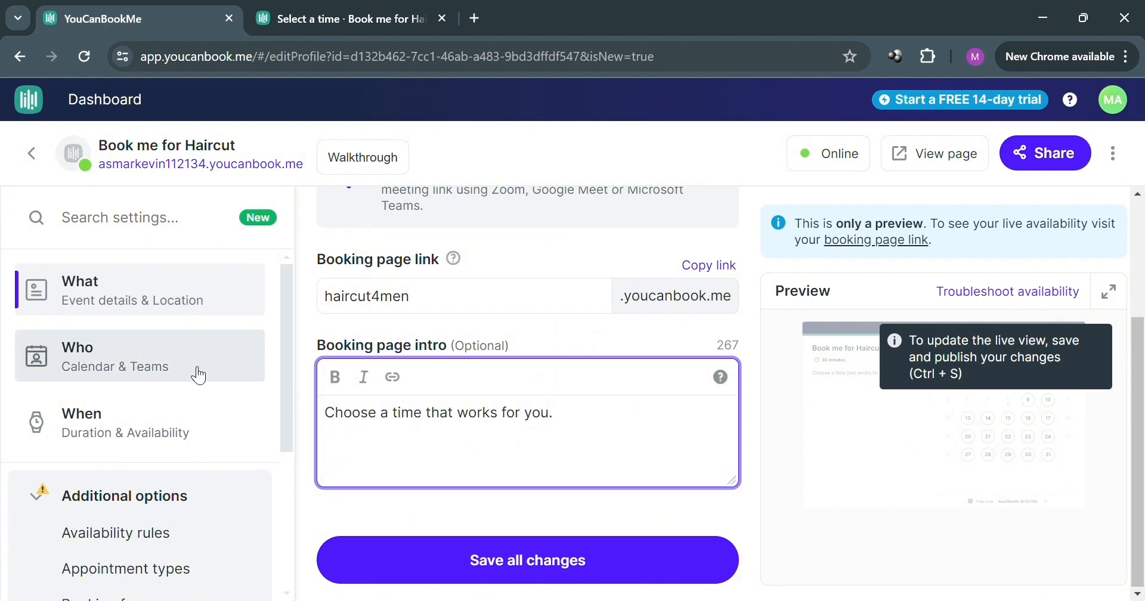
{"action": "scroll", "coordinate": [644, 428], "scroll_direction": "up", "scroll_amount": 1}
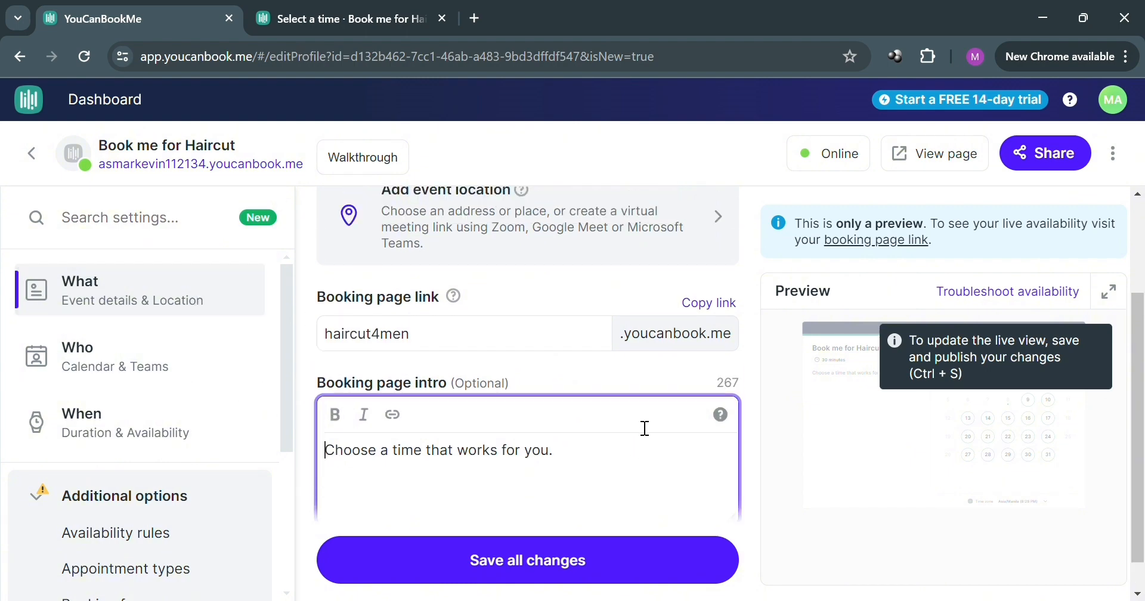
{"action": "left_click", "coordinate": [129, 376]}
{"action": "scroll", "coordinate": [644, 373], "scroll_direction": "down", "scroll_amount": 5}
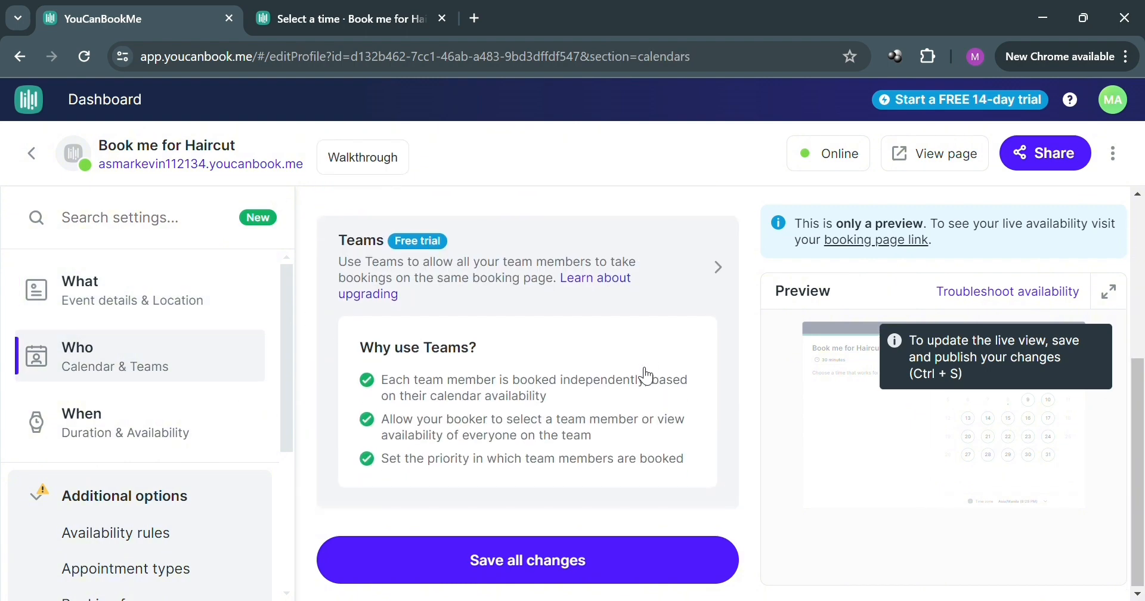
{"action": "scroll", "coordinate": [363, 346], "scroll_direction": "up", "scroll_amount": 3}
{"action": "scroll", "coordinate": [383, 352], "scroll_direction": "down", "scroll_amount": 3}
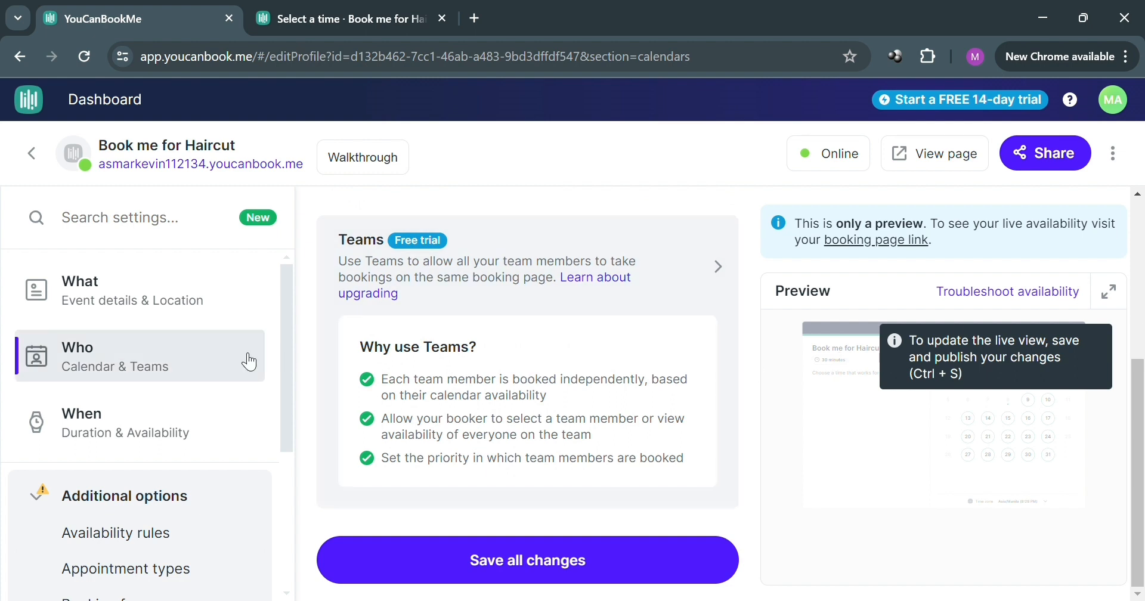
Step: Examine the weekly hours and the Calendar Managed option in the availability settings, returning to Repeating availability
{"action": "left_click", "coordinate": [105, 427]}
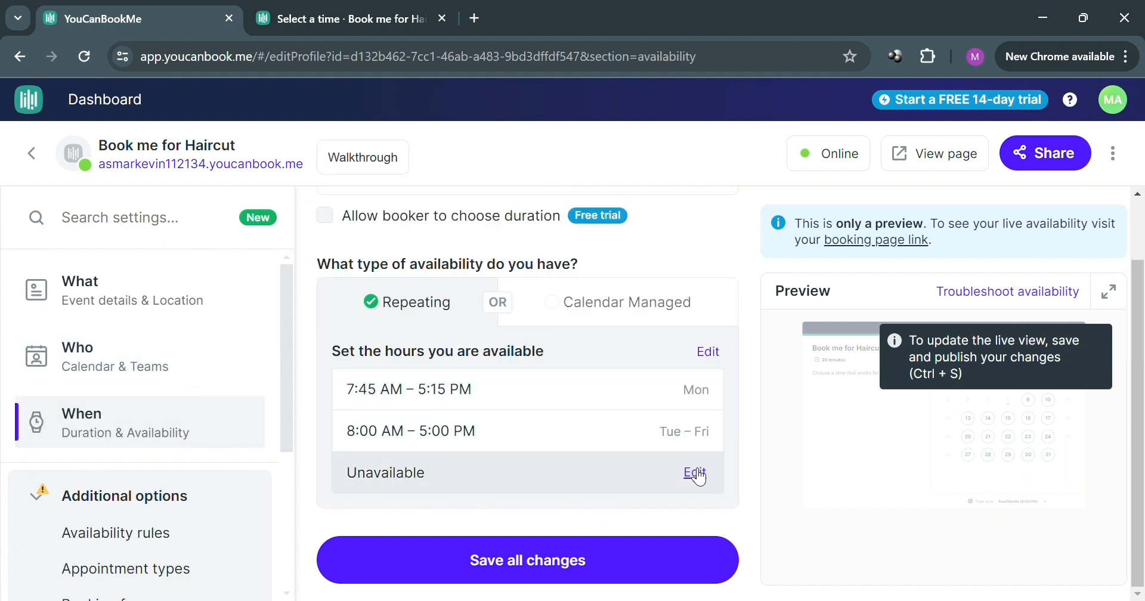
{"action": "left_click", "coordinate": [693, 470]}
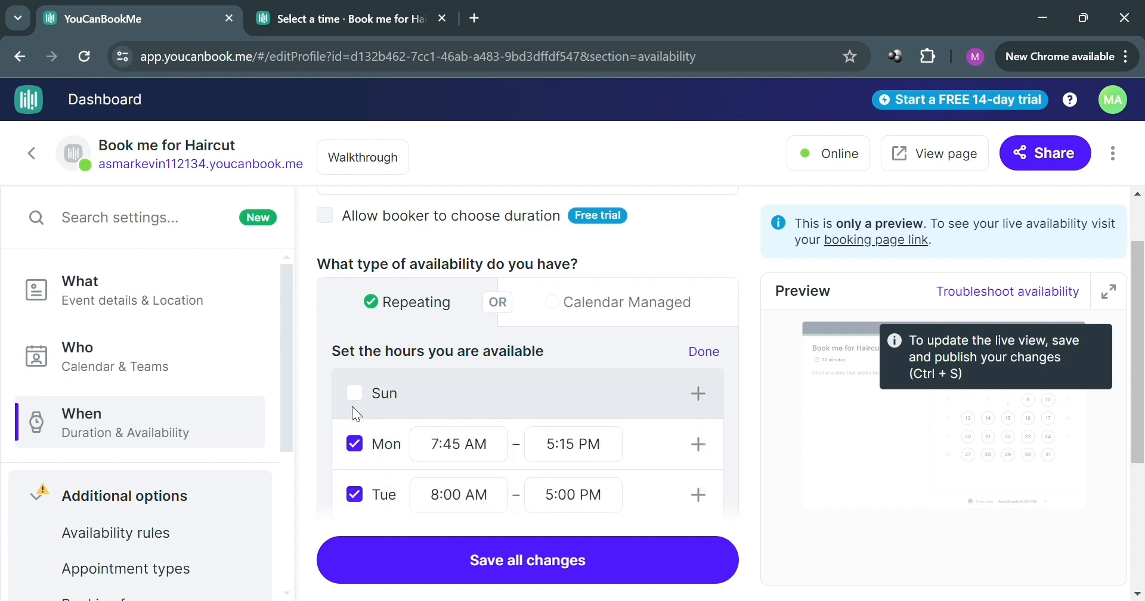
{"action": "left_click", "coordinate": [705, 362]}
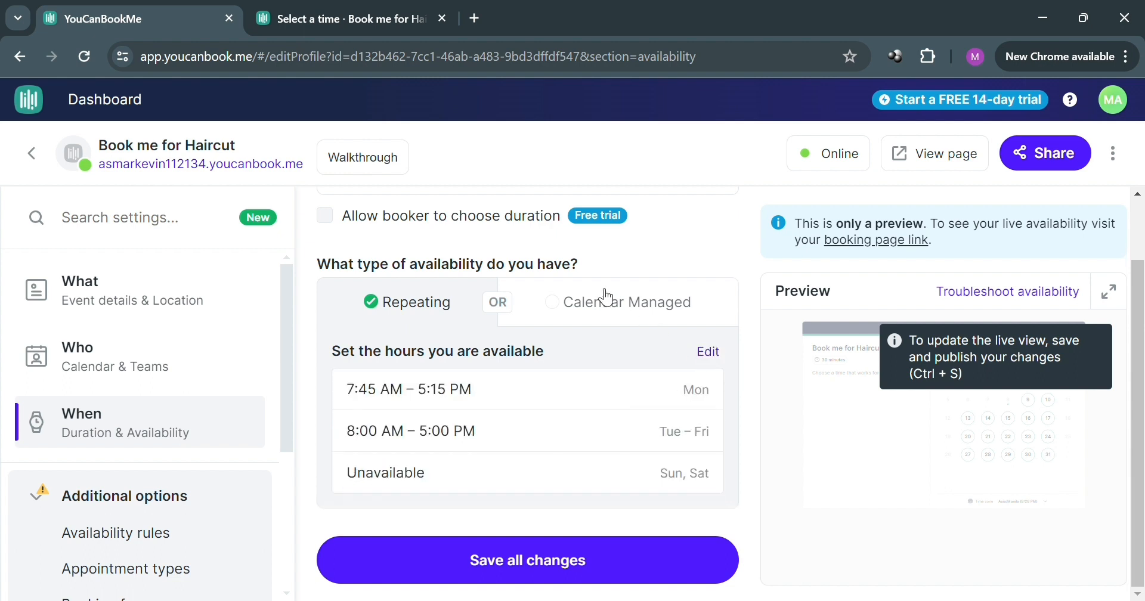
{"action": "left_click", "coordinate": [632, 321]}
{"action": "scroll", "coordinate": [567, 435], "scroll_direction": "down", "scroll_amount": 1}
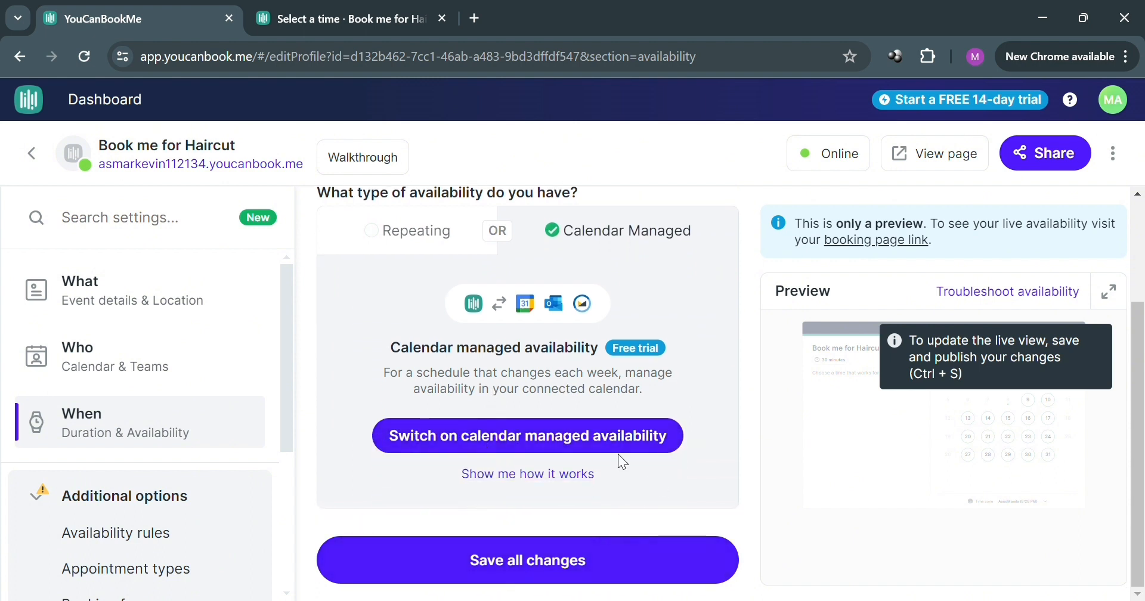
{"action": "left_click", "coordinate": [395, 231]}
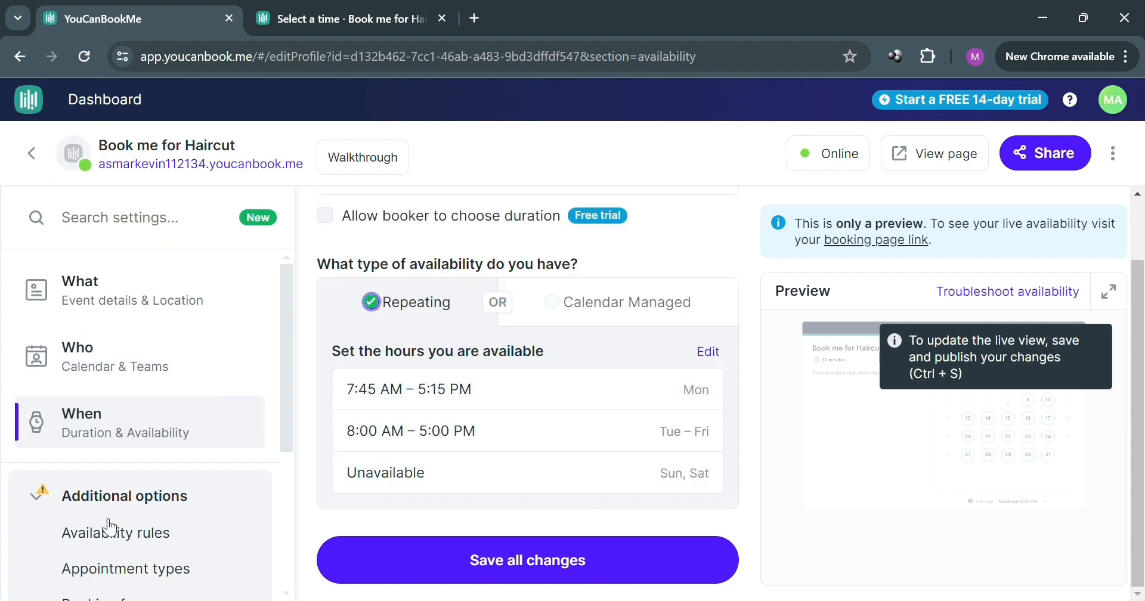
Step: Examine the additional availability rules and open the details of the Appointment types feature
{"action": "scroll", "coordinate": [119, 525], "scroll_direction": "down", "scroll_amount": 3}
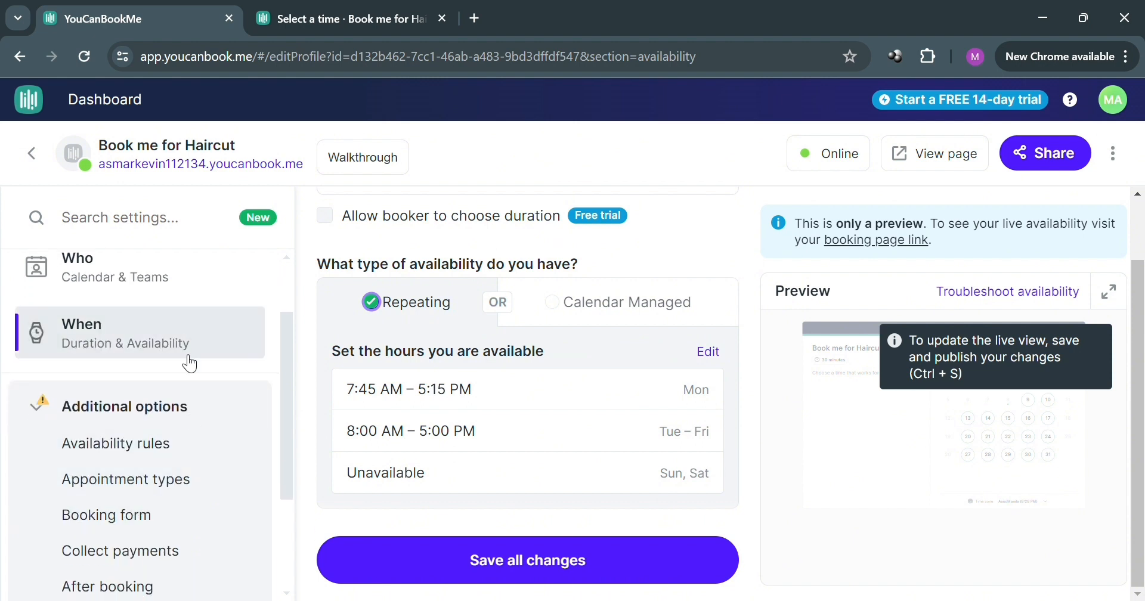
{"action": "scroll", "coordinate": [188, 364], "scroll_direction": "down", "scroll_amount": 3}
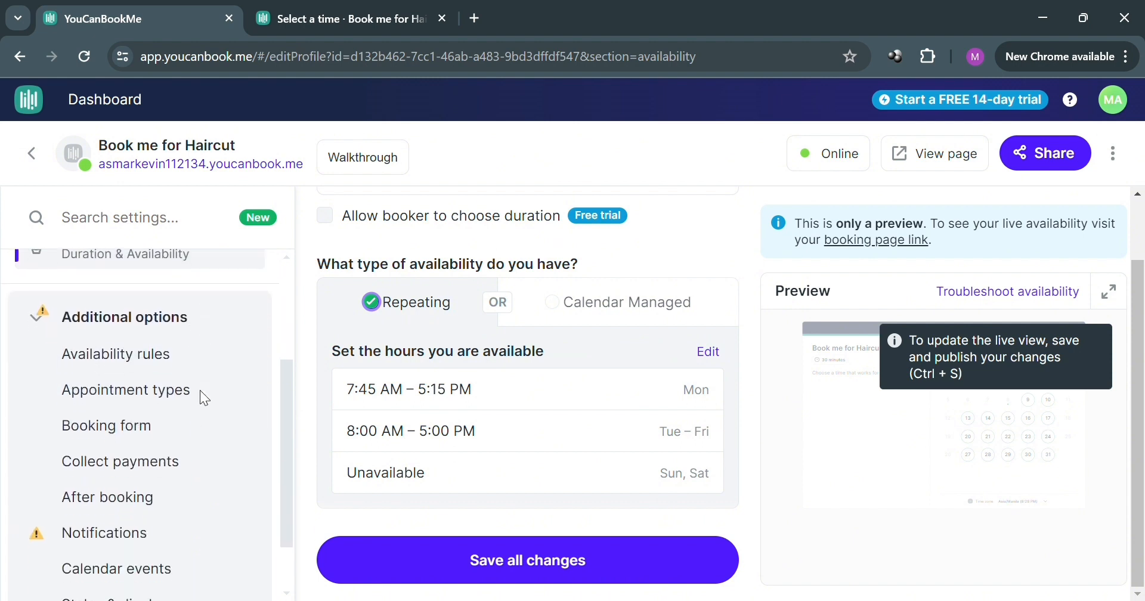
{"action": "left_click", "coordinate": [153, 368]}
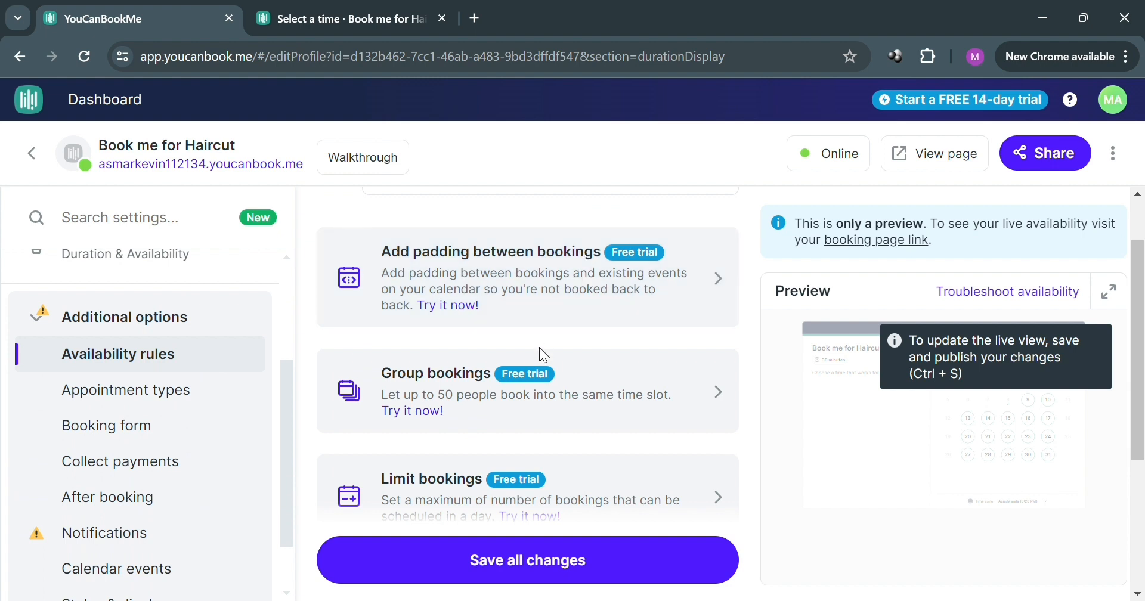
{"action": "scroll", "coordinate": [586, 430], "scroll_direction": "down", "scroll_amount": 3}
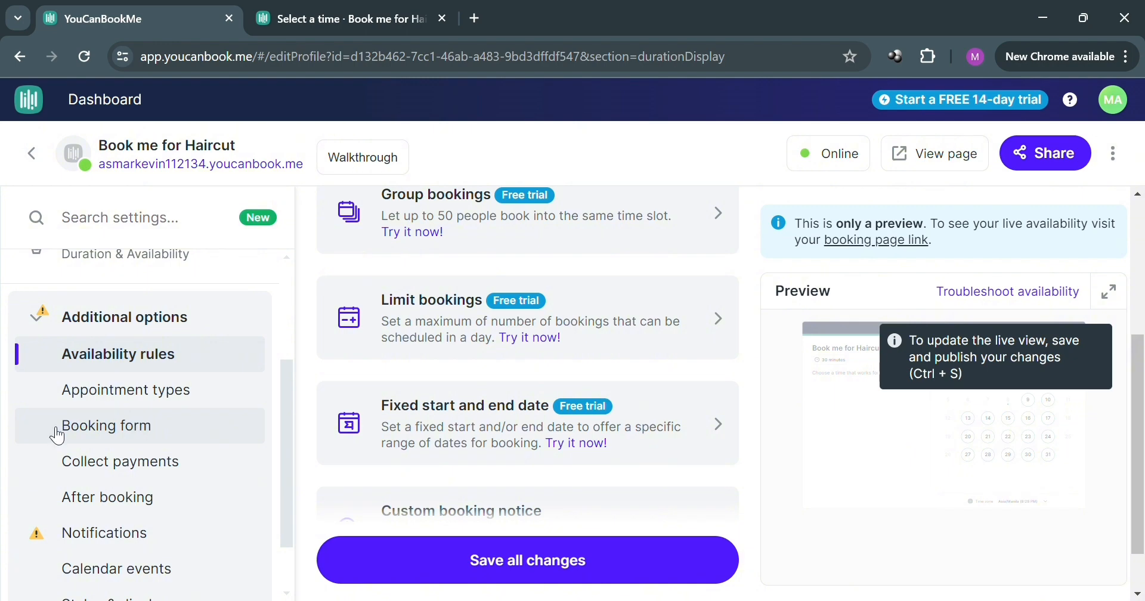
{"action": "left_click", "coordinate": [160, 408]}
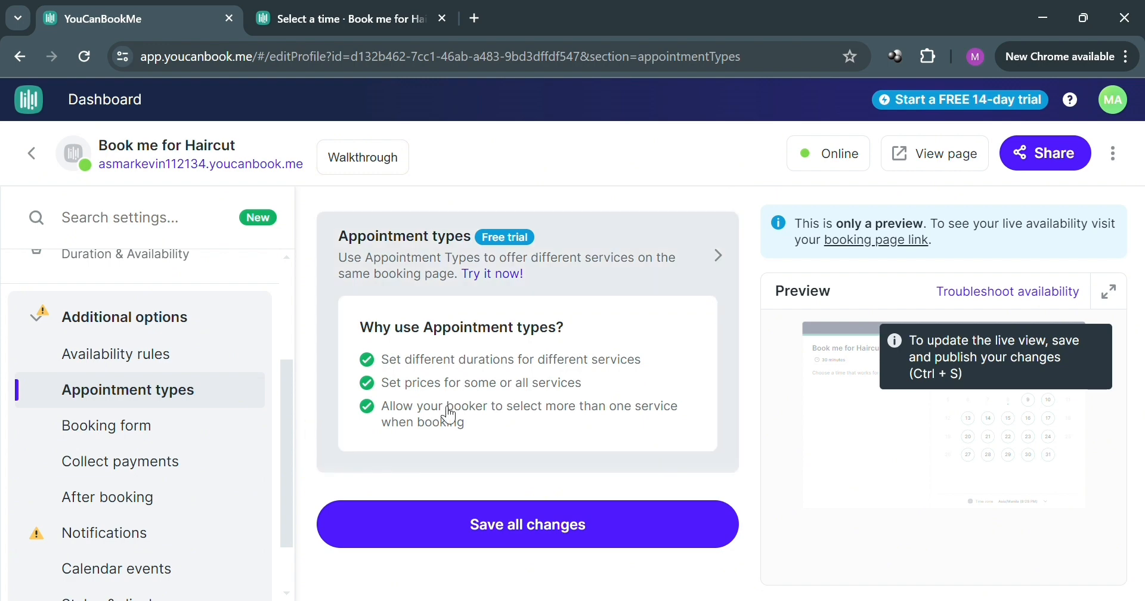
{"action": "left_click", "coordinate": [533, 265]}
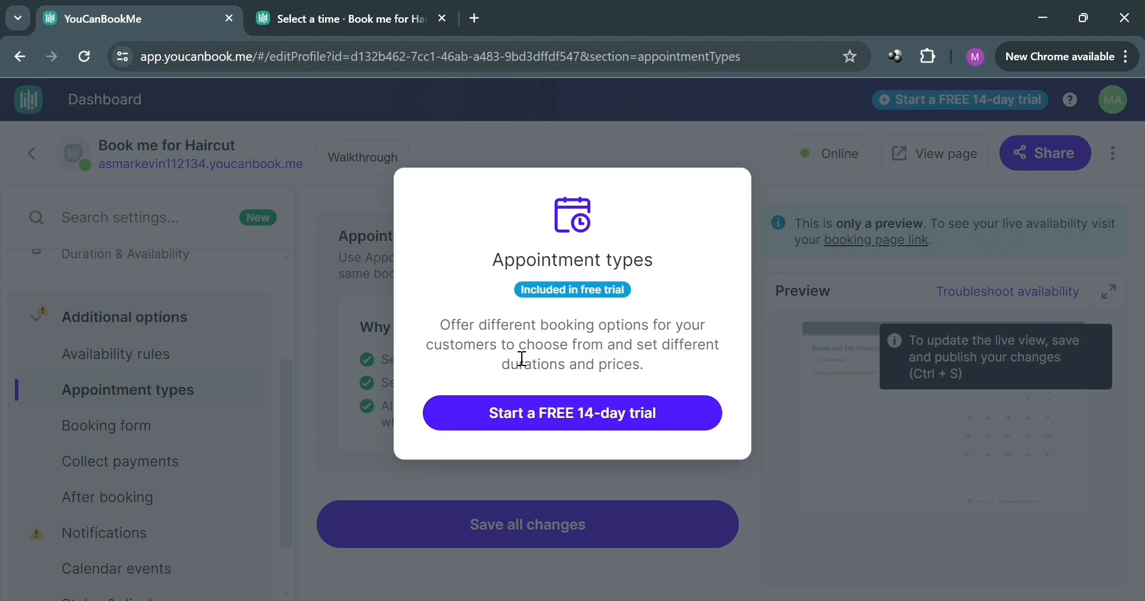
Step: Start the free 14-day trial to enable the Appointment types feature and enter its settings
{"action": "left_click", "coordinate": [507, 410]}
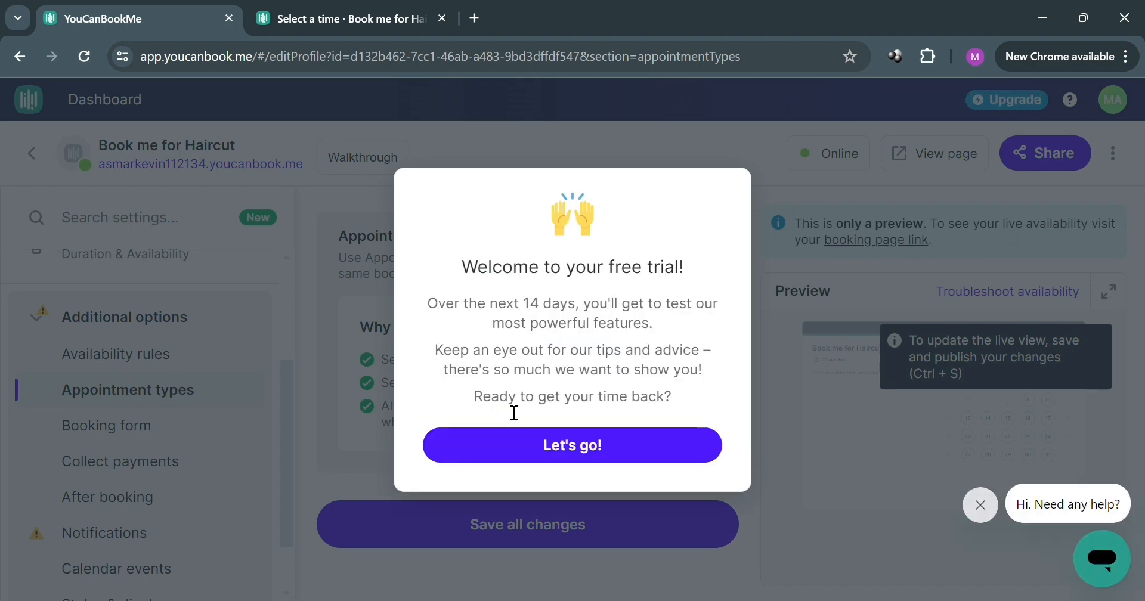
{"action": "left_click", "coordinate": [522, 449]}
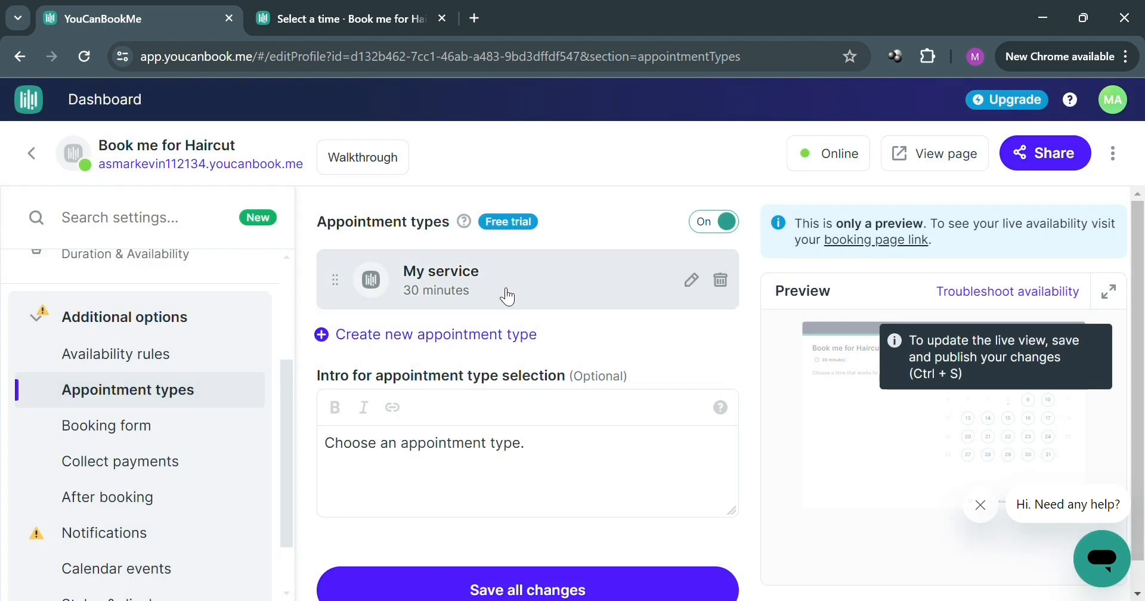
{"action": "left_click", "coordinate": [513, 481]}
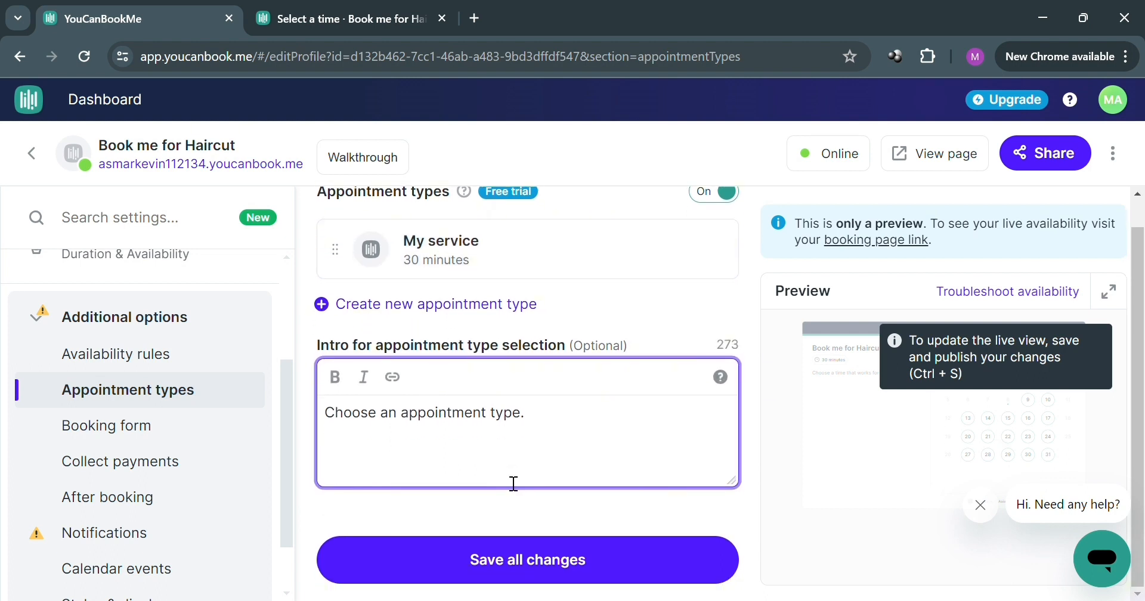
Step: Create a new appointment type named "VIP Appointment"
{"action": "left_click", "coordinate": [509, 307]}
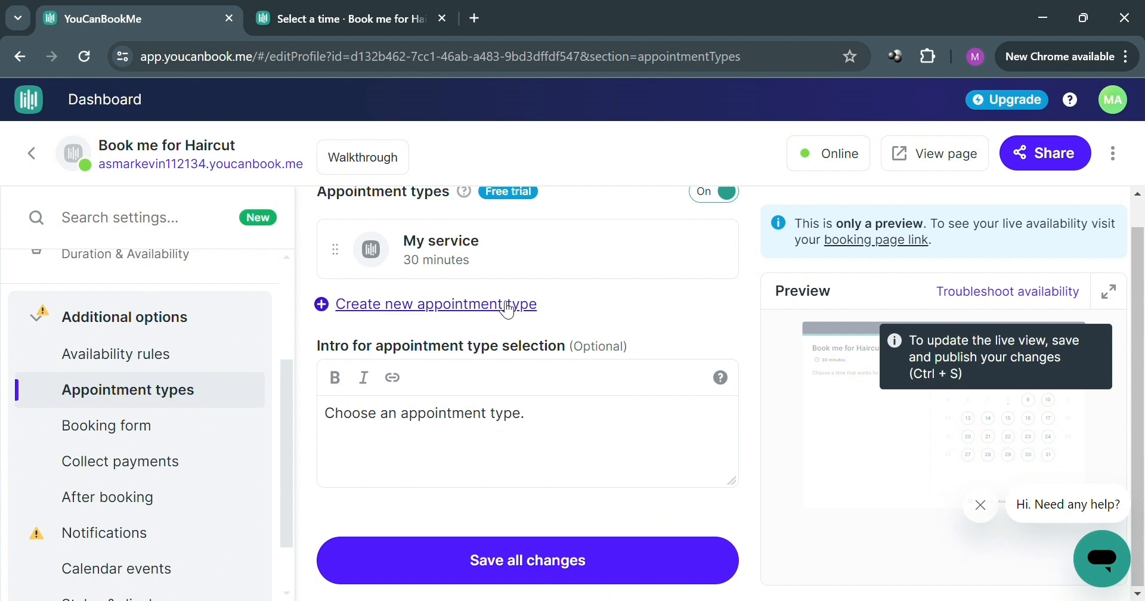
{"action": "left_click", "coordinate": [508, 306]}
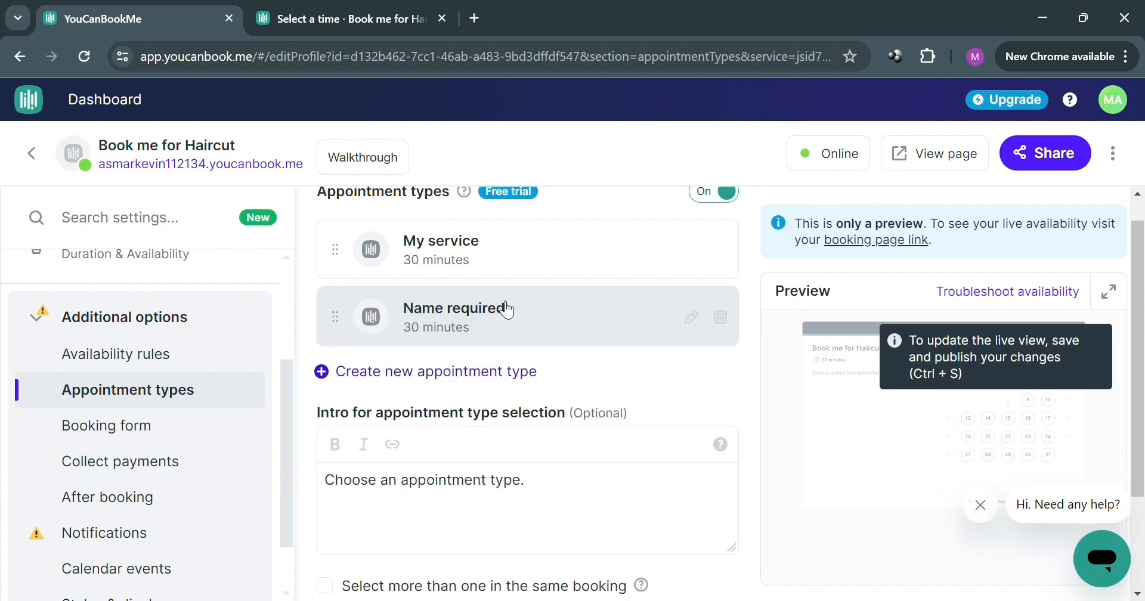
{"action": "left_click", "coordinate": [531, 258]}
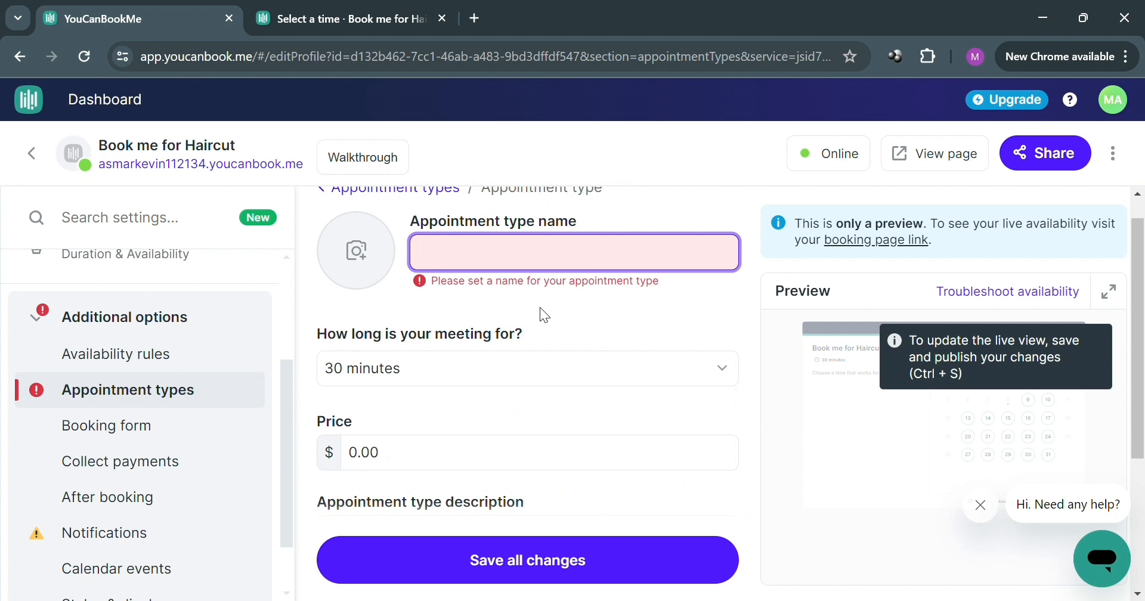
{"action": "type", "text": "VIP Appointment"}
{"action": "left_click", "coordinate": [541, 309]}
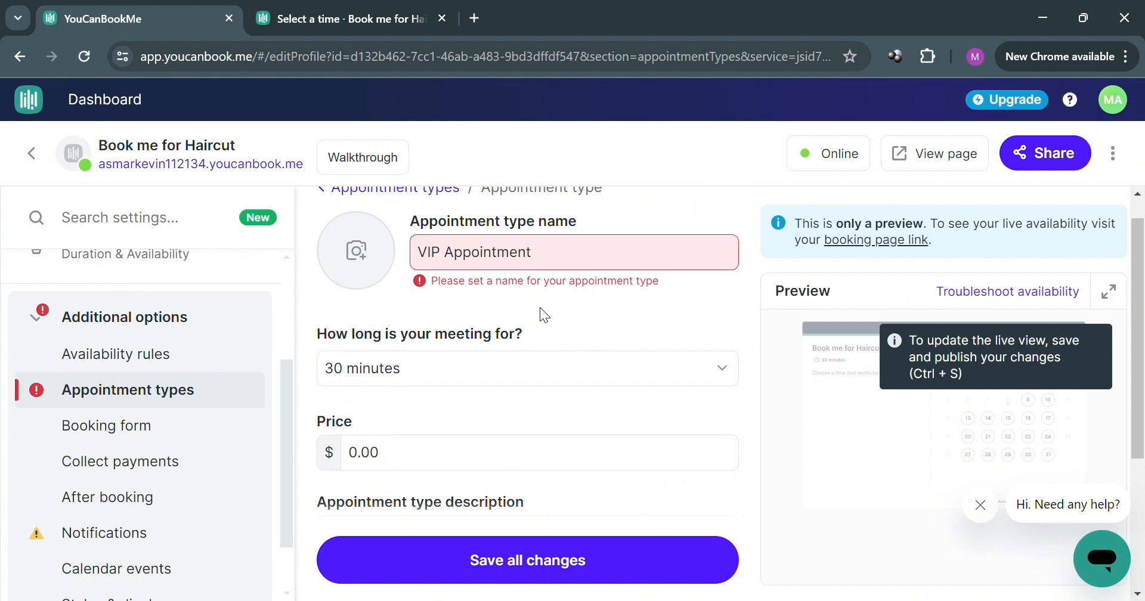
Step: Set the VIP Appointment's meeting length to 1 hour and its price to $1500.00
{"action": "left_click", "coordinate": [439, 366]}
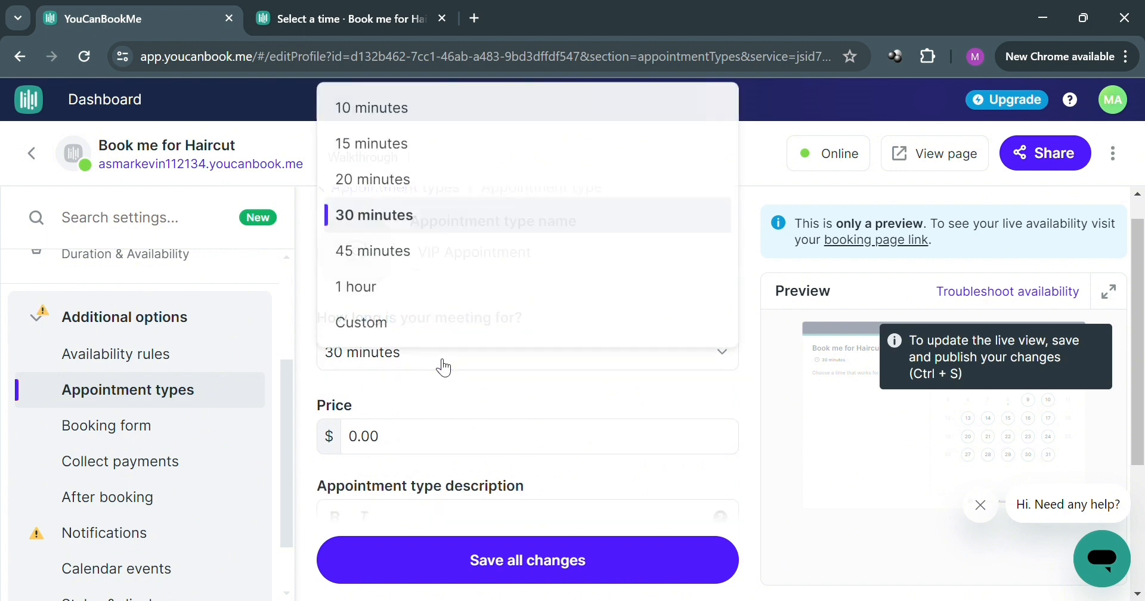
{"action": "left_click", "coordinate": [468, 292]}
{"action": "left_click", "coordinate": [475, 442]}
{"action": "scroll", "coordinate": [477, 454], "scroll_direction": "down", "scroll_amount": 2}
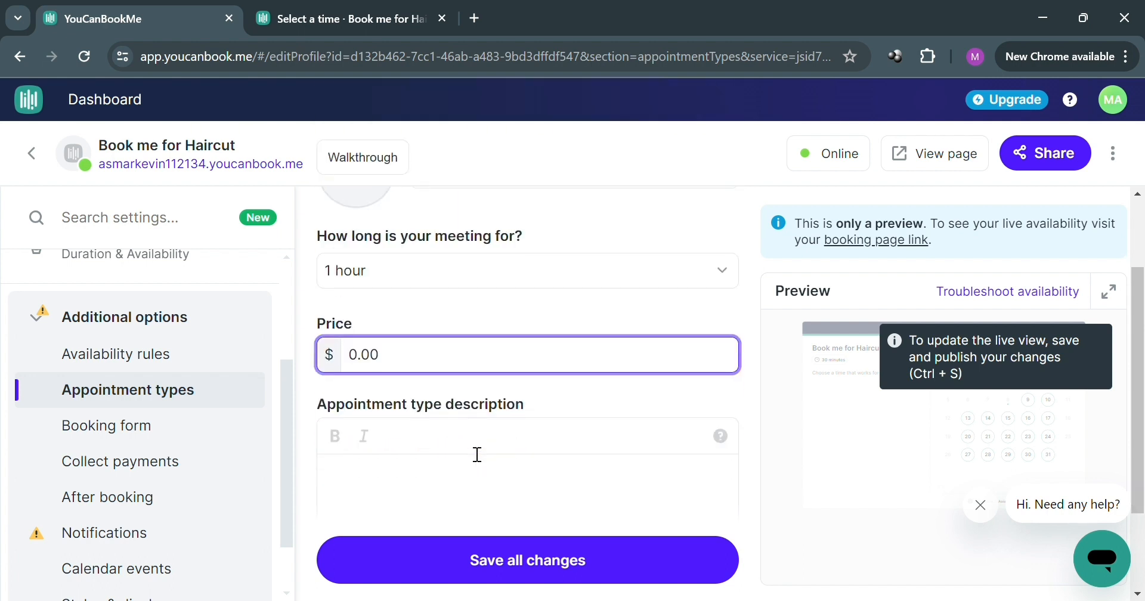
{"action": "key", "text": "BackSpace"}
{"action": "key", "text": "BackSpace"}
{"action": "key", "text": "BackSpace"}
{"action": "key", "text": "BackSpace"}
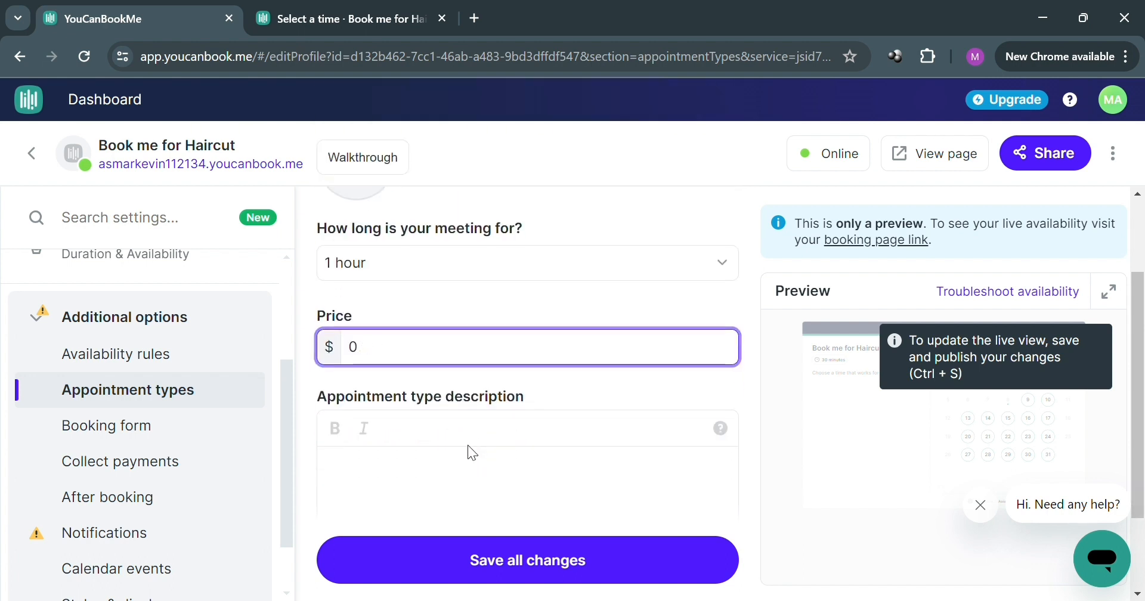
{"action": "type", "text": "1"}
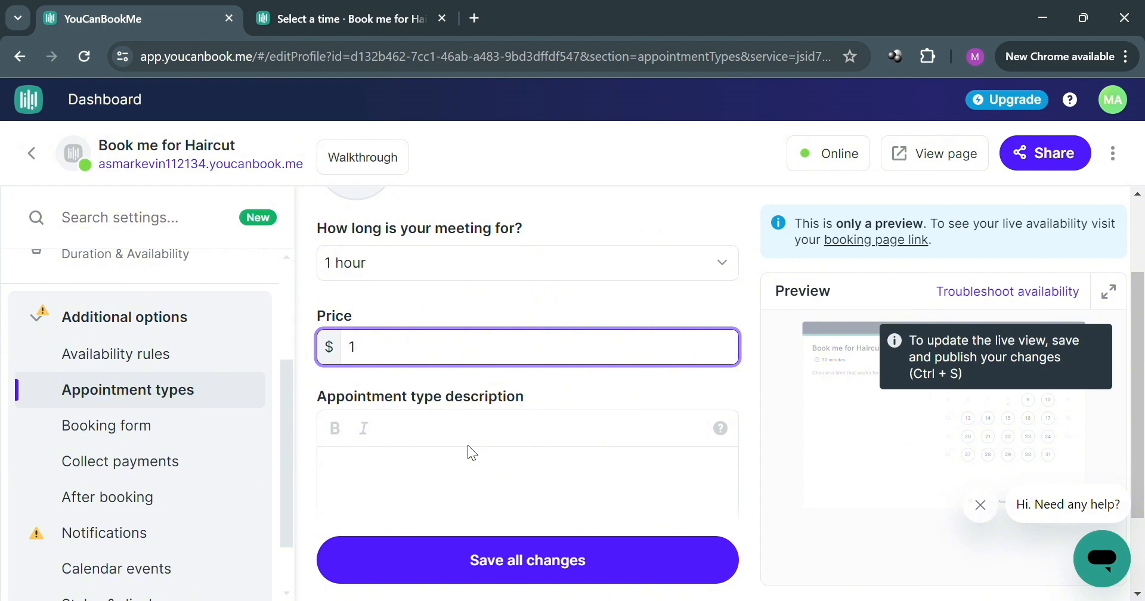
{"action": "type", "text": "500"}
Step: Leave the VIP Appointment's description empty, save all changes and return to the list of appointment types
{"action": "left_click", "coordinate": [468, 478]}
{"action": "scroll", "coordinate": [442, 403], "scroll_direction": "down", "scroll_amount": 2}
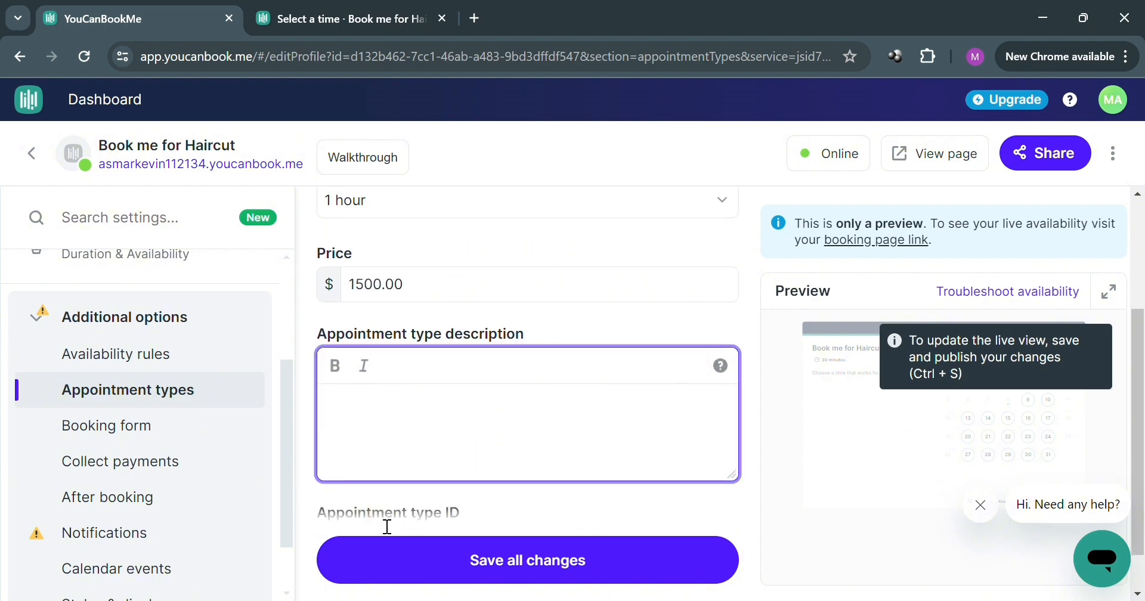
{"action": "scroll", "coordinate": [442, 404], "scroll_direction": "down", "scroll_amount": 1}
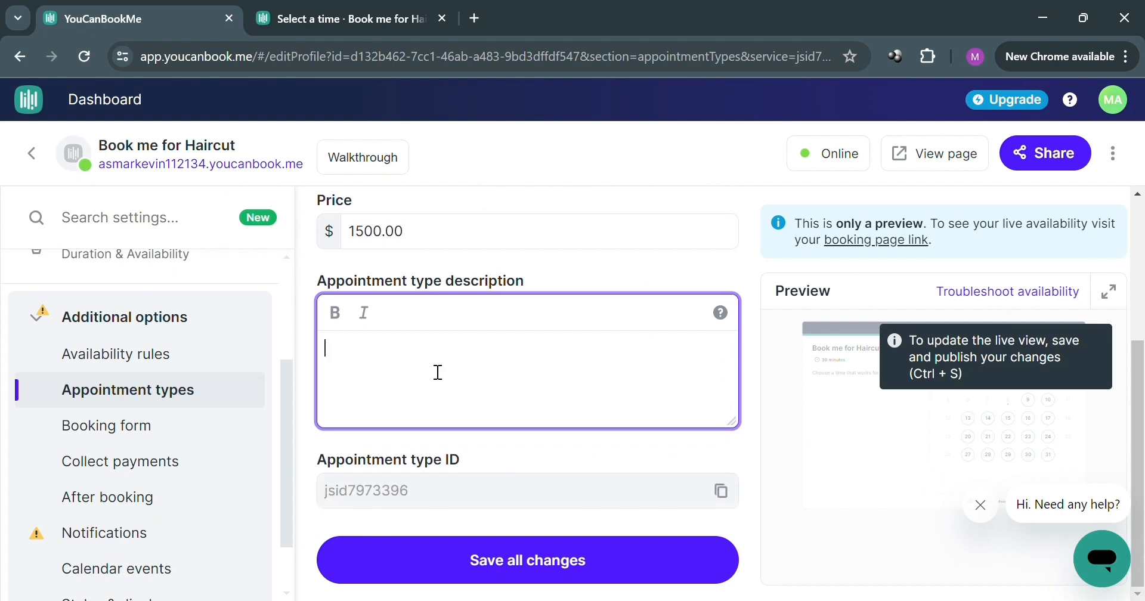
{"action": "left_click", "coordinate": [503, 497]}
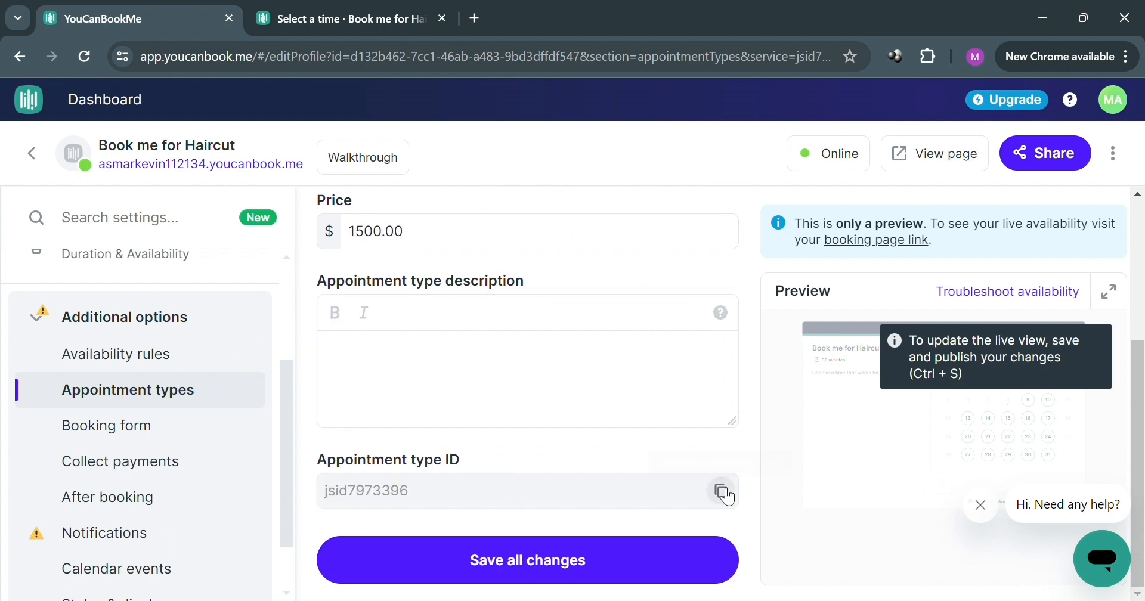
{"action": "left_click", "coordinate": [611, 568]}
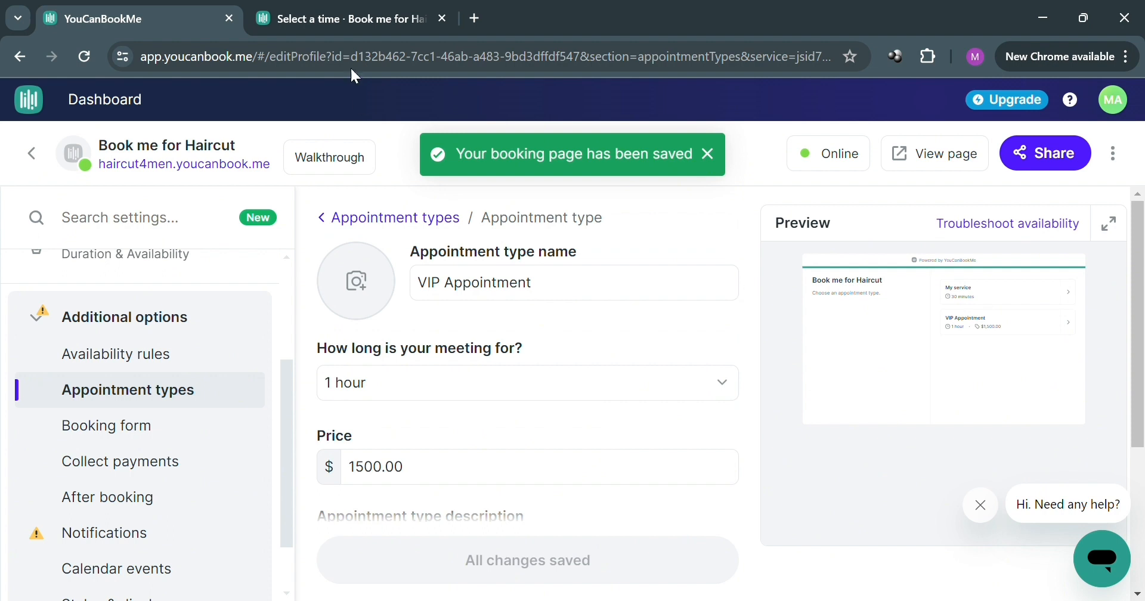
{"action": "left_click", "coordinate": [355, 224]}
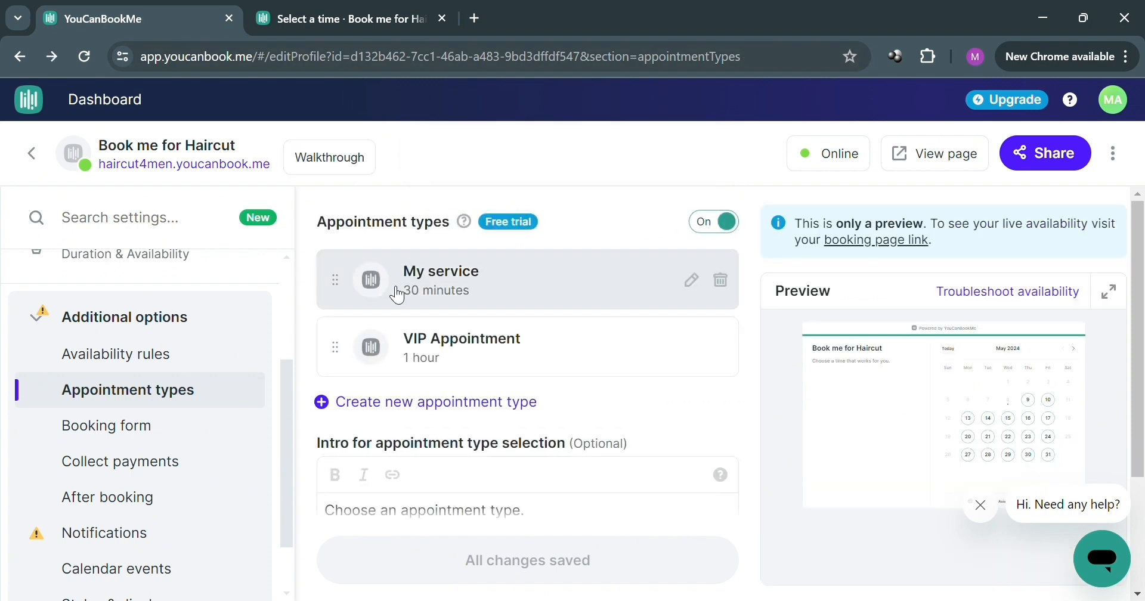
{"action": "scroll", "coordinate": [525, 442], "scroll_direction": "down", "scroll_amount": 3}
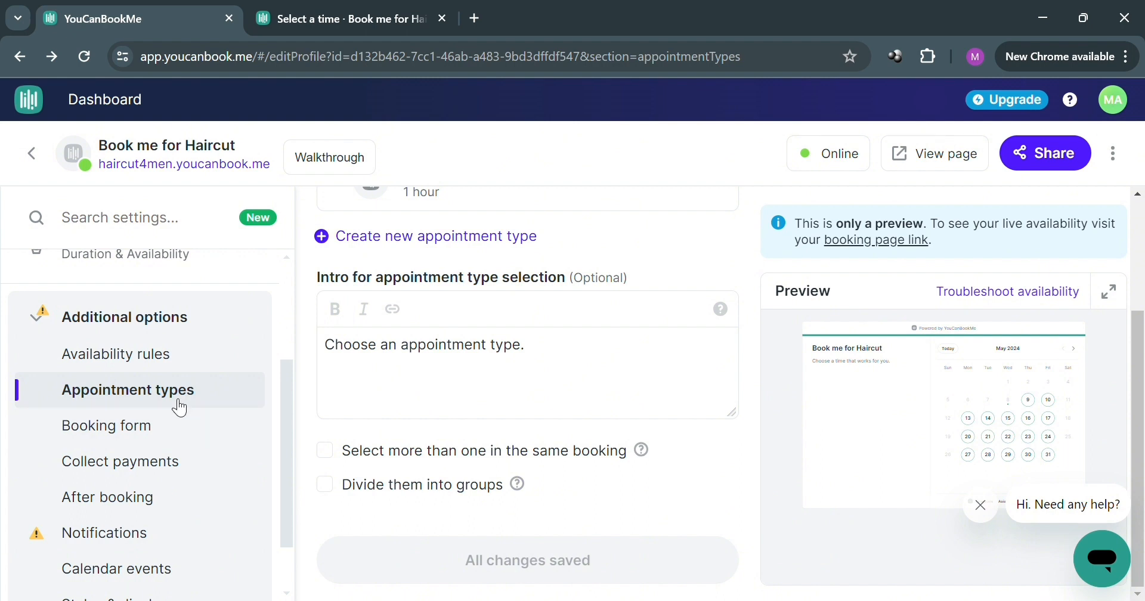
Step: Add a Phone number question to the booking form
{"action": "left_click", "coordinate": [177, 433]}
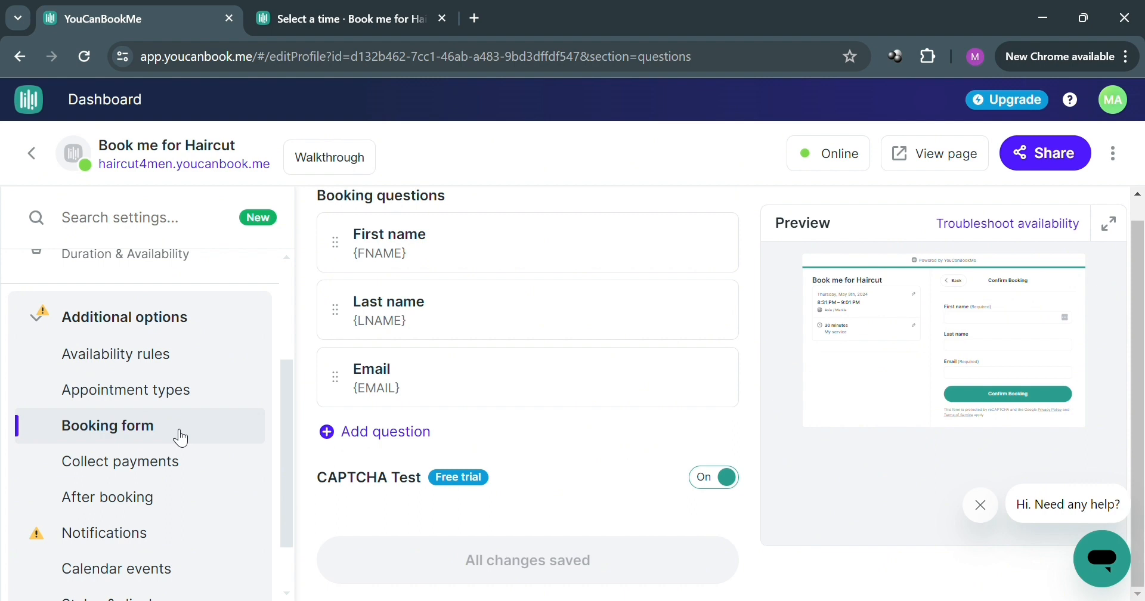
{"action": "scroll", "coordinate": [657, 267], "scroll_direction": "up", "scroll_amount": 1}
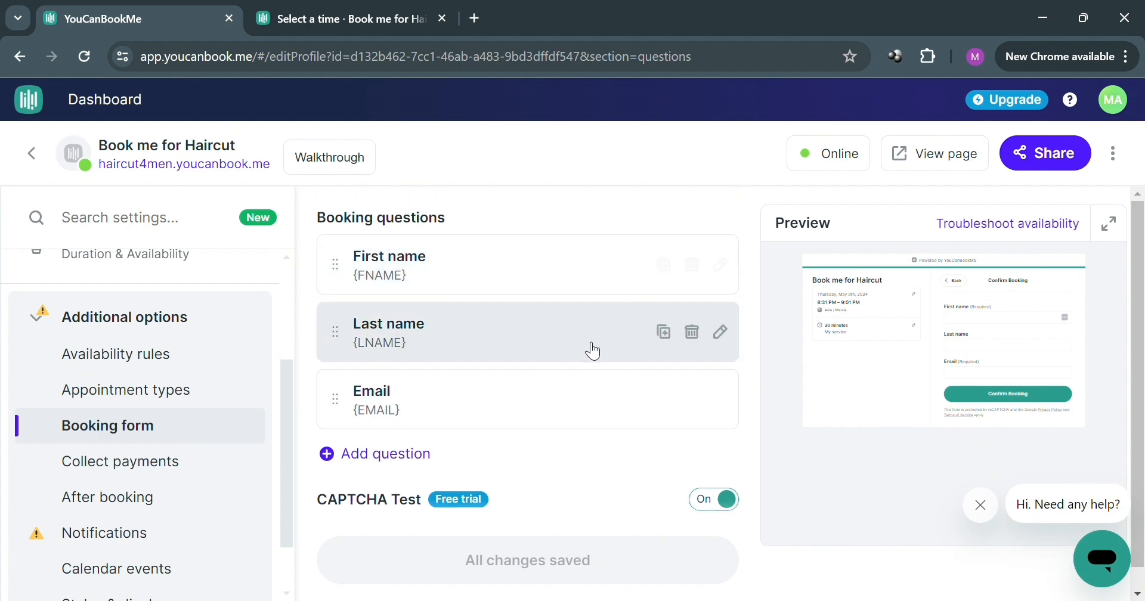
{"action": "scroll", "coordinate": [577, 418], "scroll_direction": "down", "scroll_amount": 1}
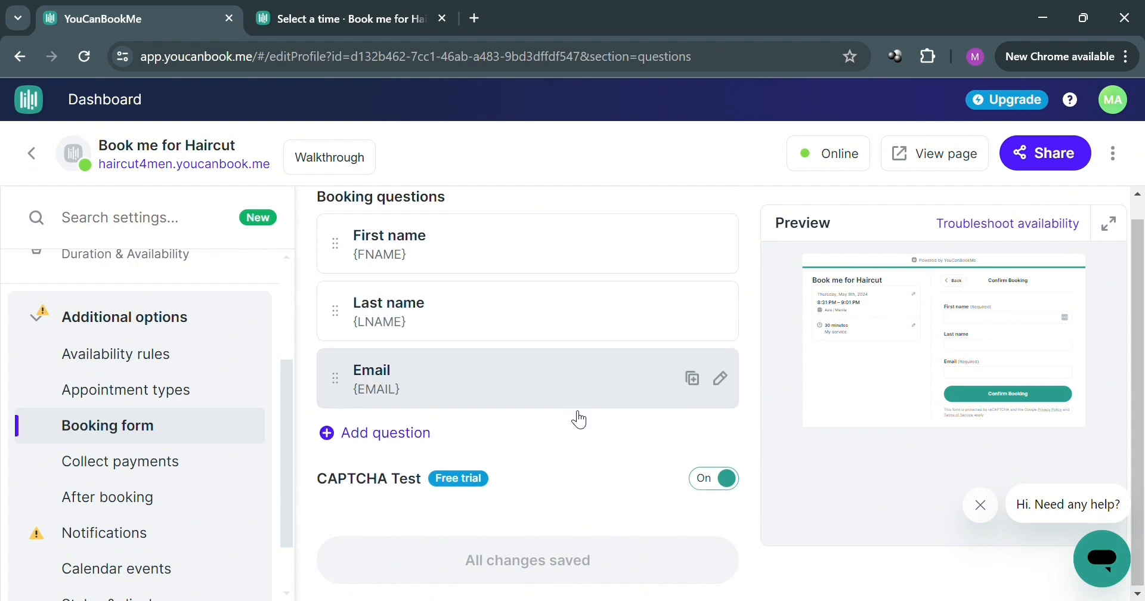
{"action": "left_click", "coordinate": [396, 445]}
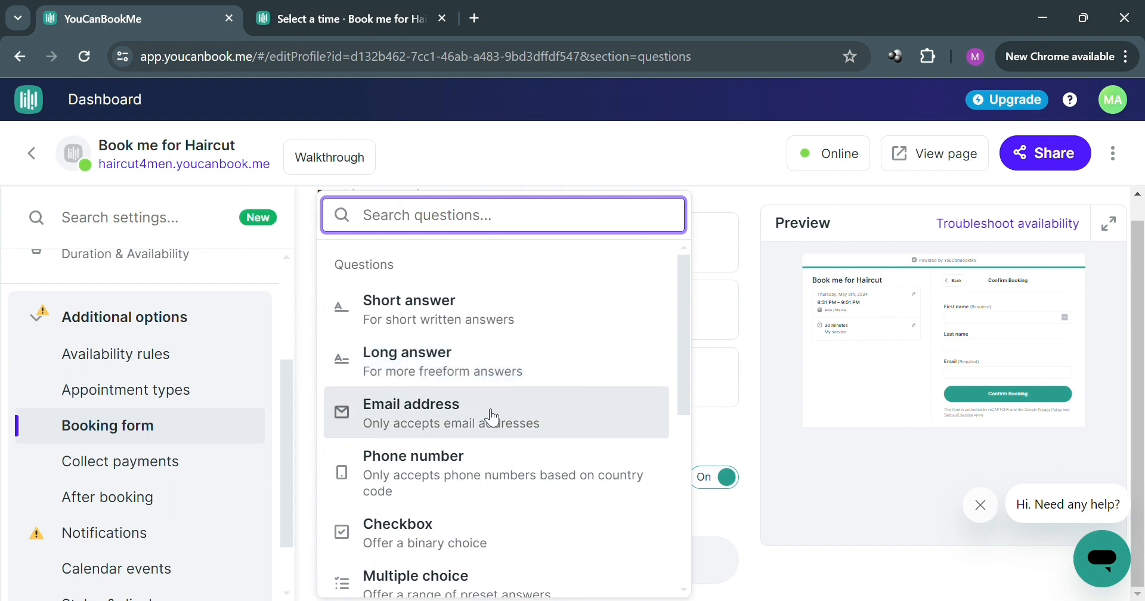
{"action": "scroll", "coordinate": [508, 506], "scroll_direction": "down", "scroll_amount": 2}
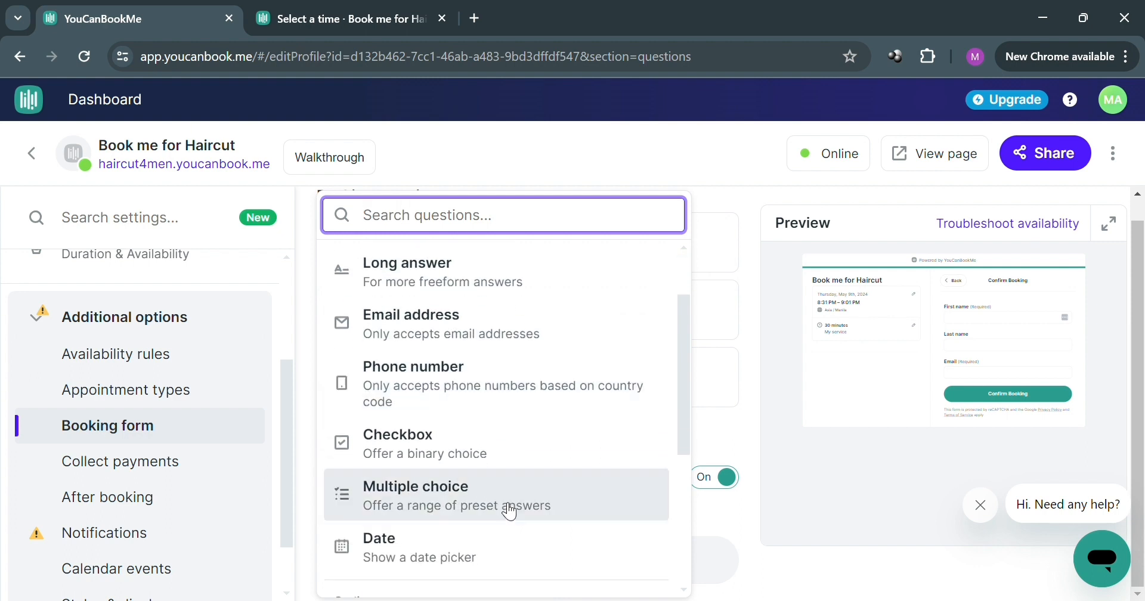
{"action": "left_click", "coordinate": [533, 376]}
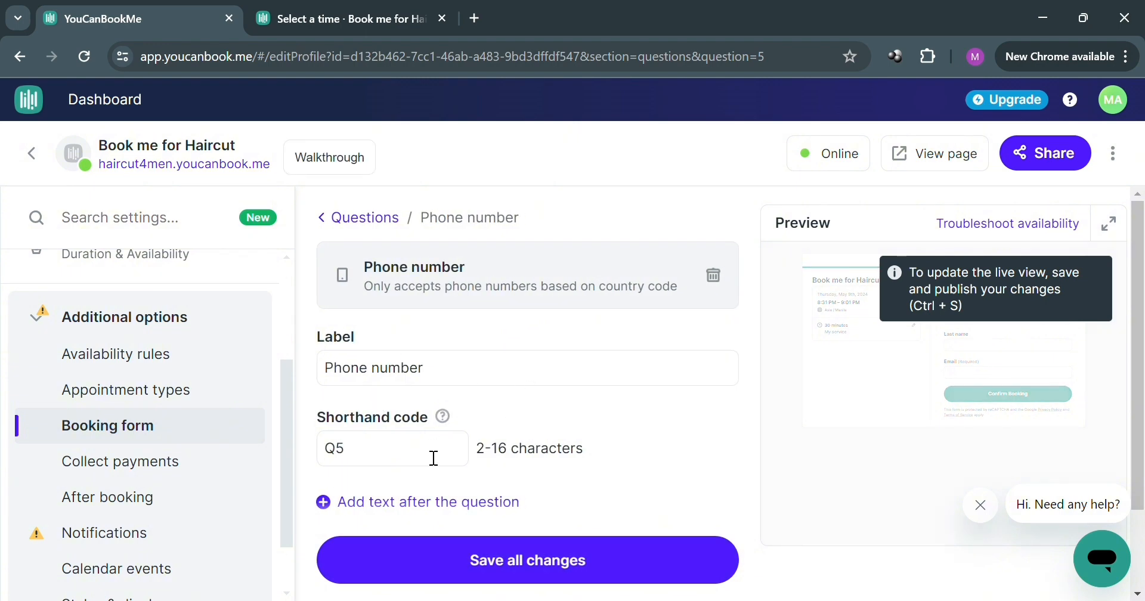
Step: Save the Phone number question with its default label and return to the booking questions list
{"action": "scroll", "coordinate": [453, 455], "scroll_direction": "down", "scroll_amount": 2}
{"action": "scroll", "coordinate": [478, 442], "scroll_direction": "up", "scroll_amount": 2}
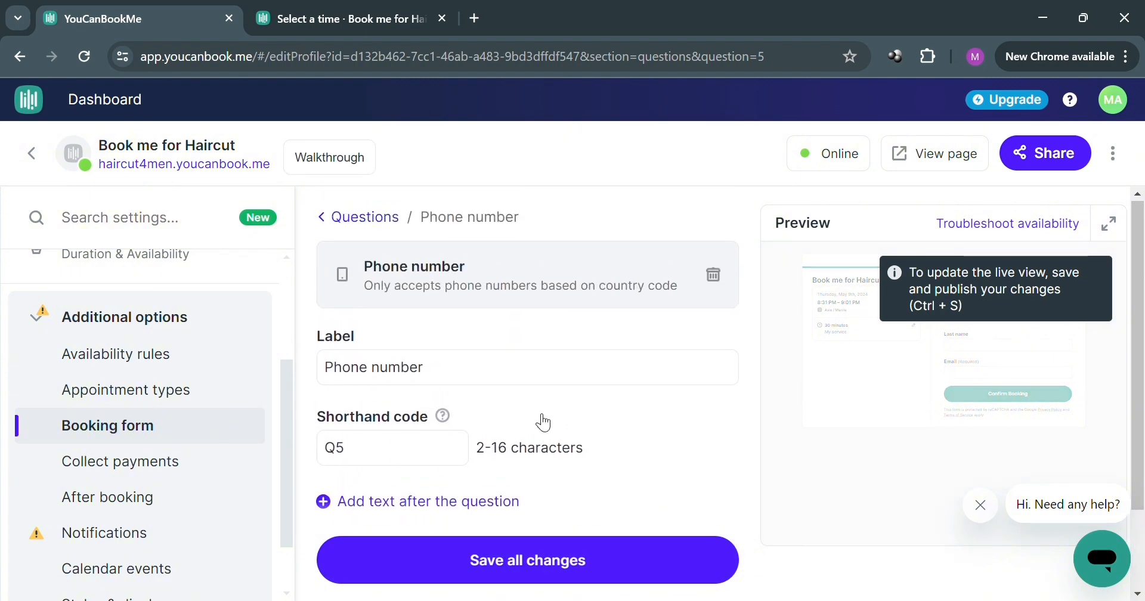
{"action": "left_click", "coordinate": [610, 574]}
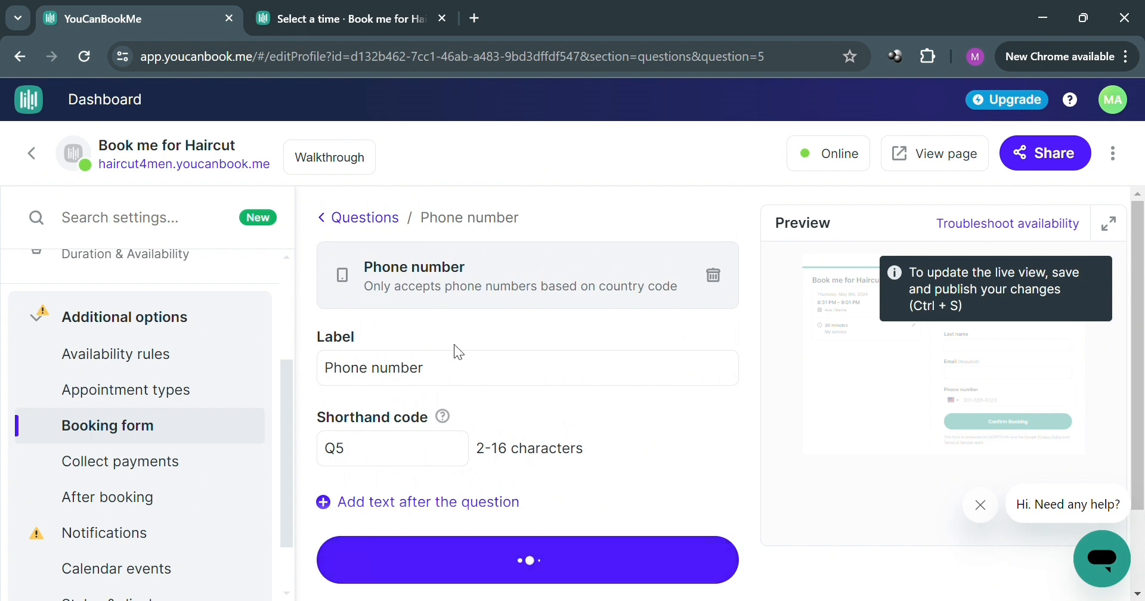
{"action": "left_click", "coordinate": [334, 222]}
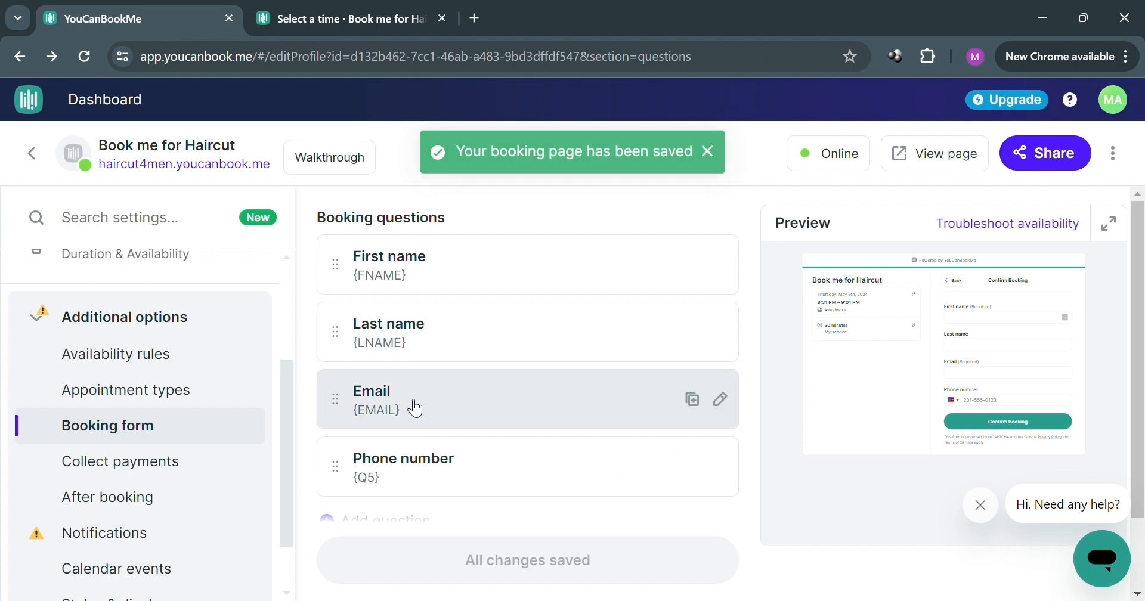
{"action": "scroll", "coordinate": [416, 414], "scroll_direction": "down", "scroll_amount": 2}
{"action": "scroll", "coordinate": [457, 316], "scroll_direction": "up", "scroll_amount": 2}
{"action": "scroll", "coordinate": [456, 316], "scroll_direction": "down", "scroll_amount": 2}
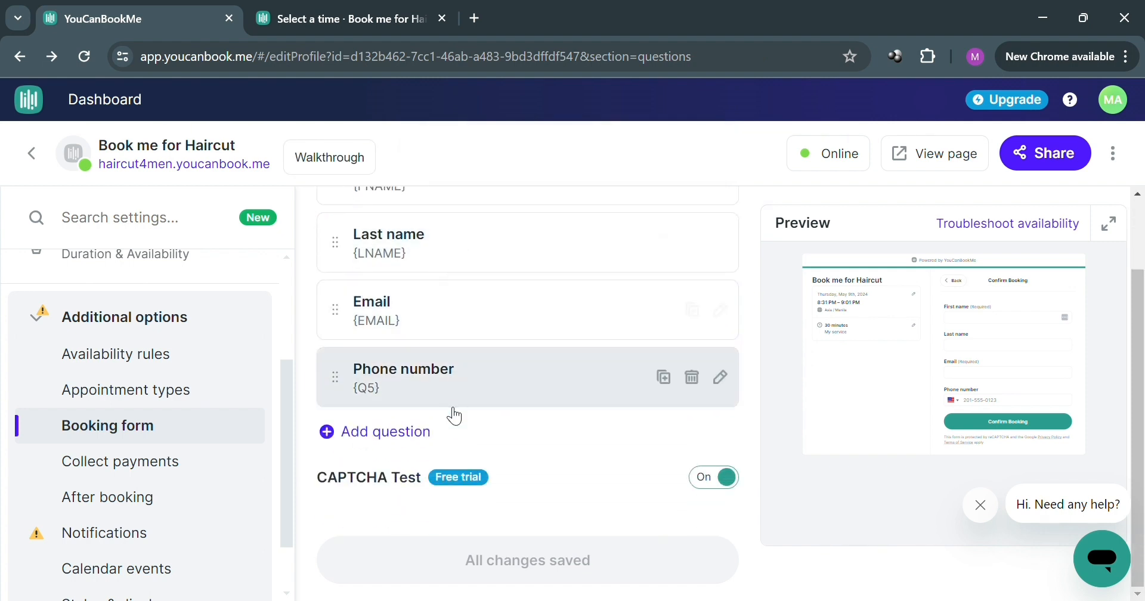
Step: Activate booking prices and payments, view the Stripe connection page and return to YouCanBookMe without connecting an account
{"action": "left_click", "coordinate": [134, 471]}
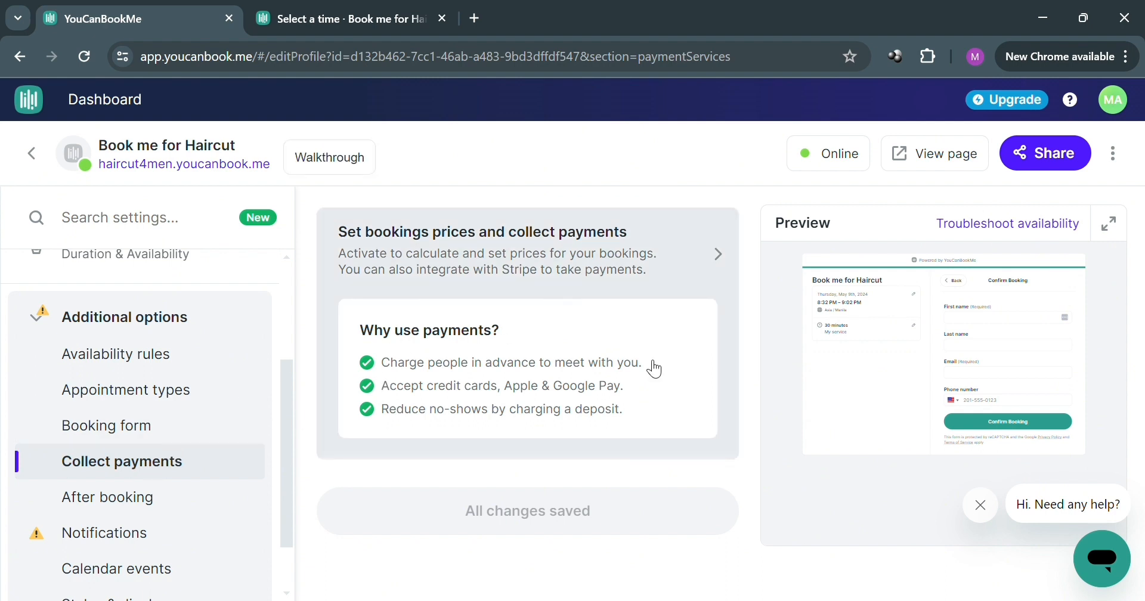
{"action": "left_click", "coordinate": [702, 267]}
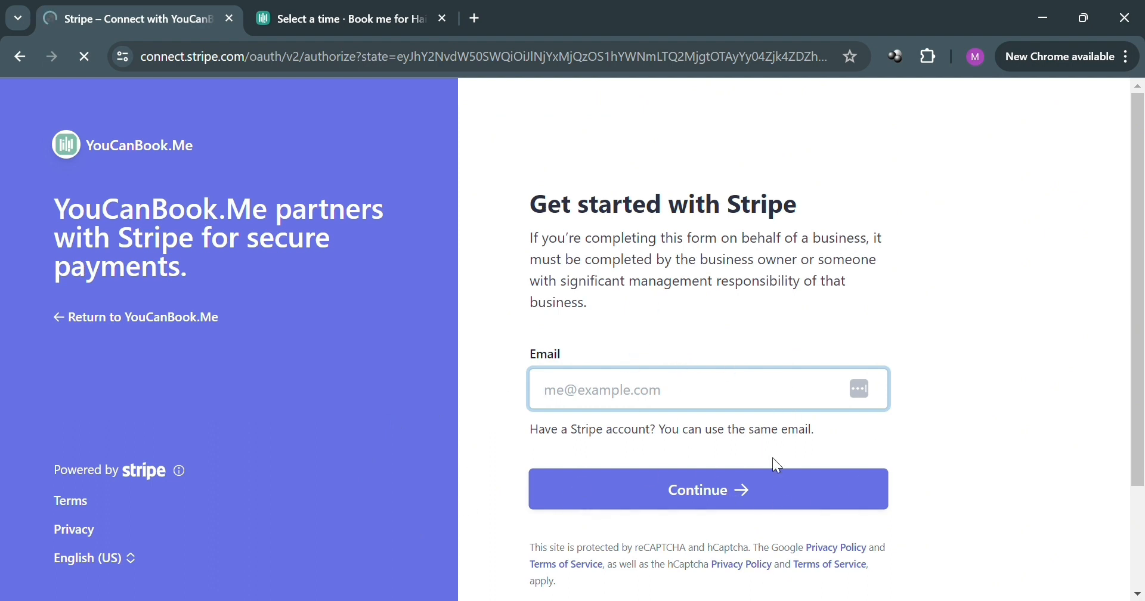
{"action": "left_click", "coordinate": [86, 326]}
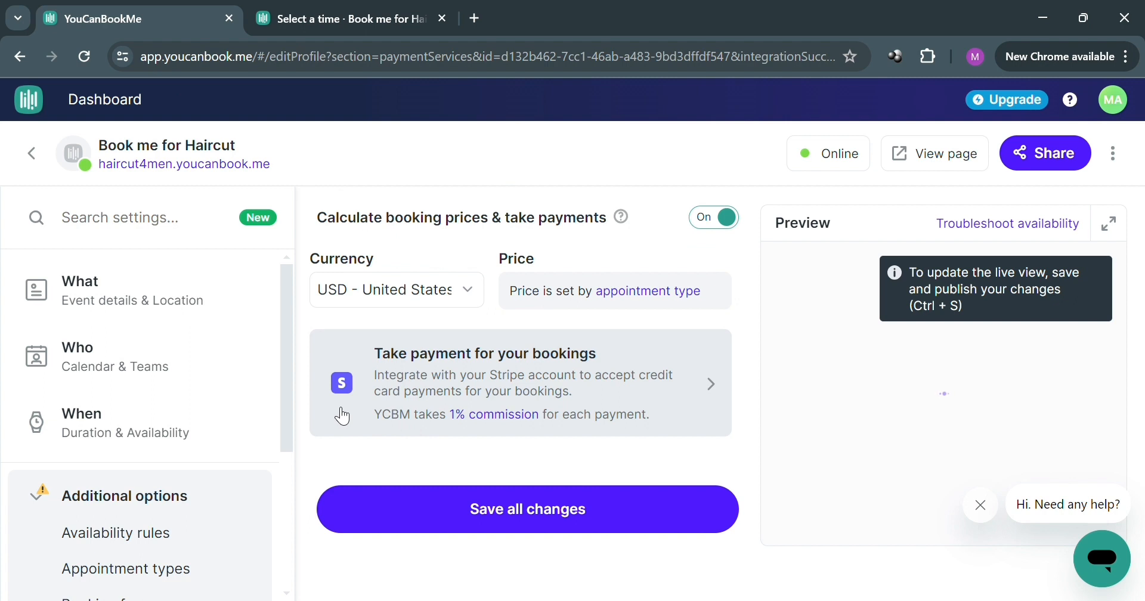
Step: Append "Thank you for setting an Appointment with us!" to the confirmation message displayed after a booking is made
{"action": "scroll", "coordinate": [149, 465], "scroll_direction": "down", "scroll_amount": 2}
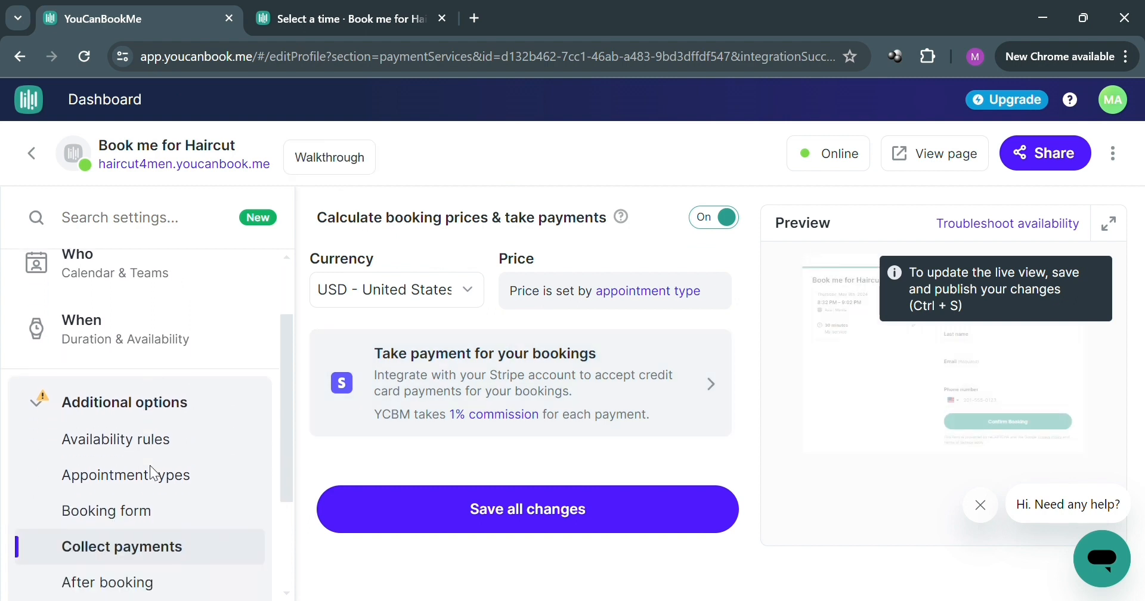
{"action": "scroll", "coordinate": [149, 465], "scroll_direction": "down", "scroll_amount": 2}
{"action": "left_click", "coordinate": [140, 439]}
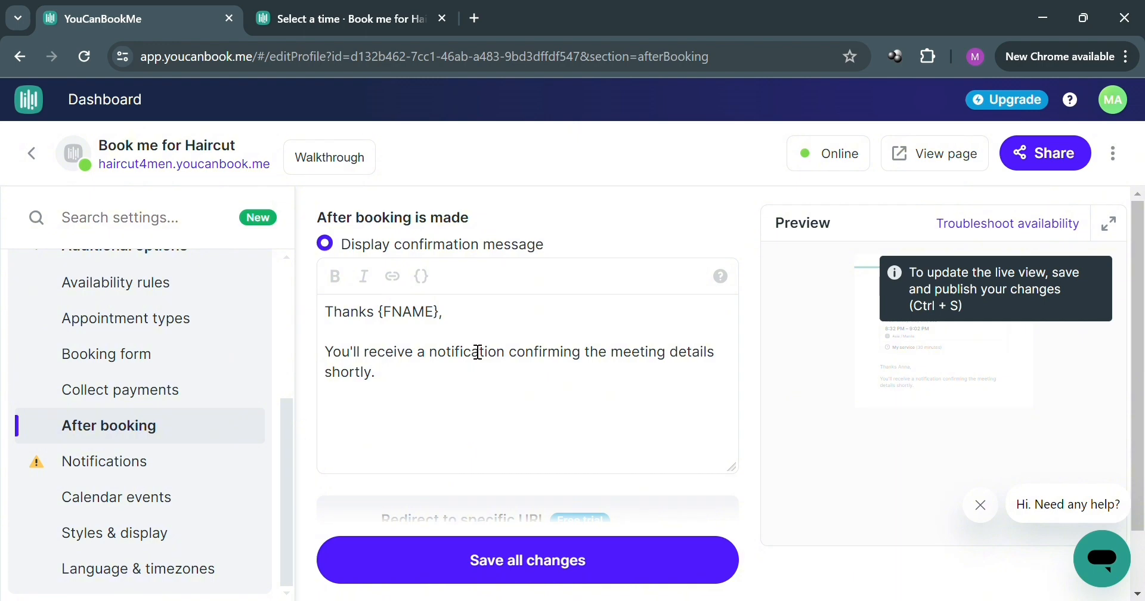
{"action": "left_click", "coordinate": [393, 373]}
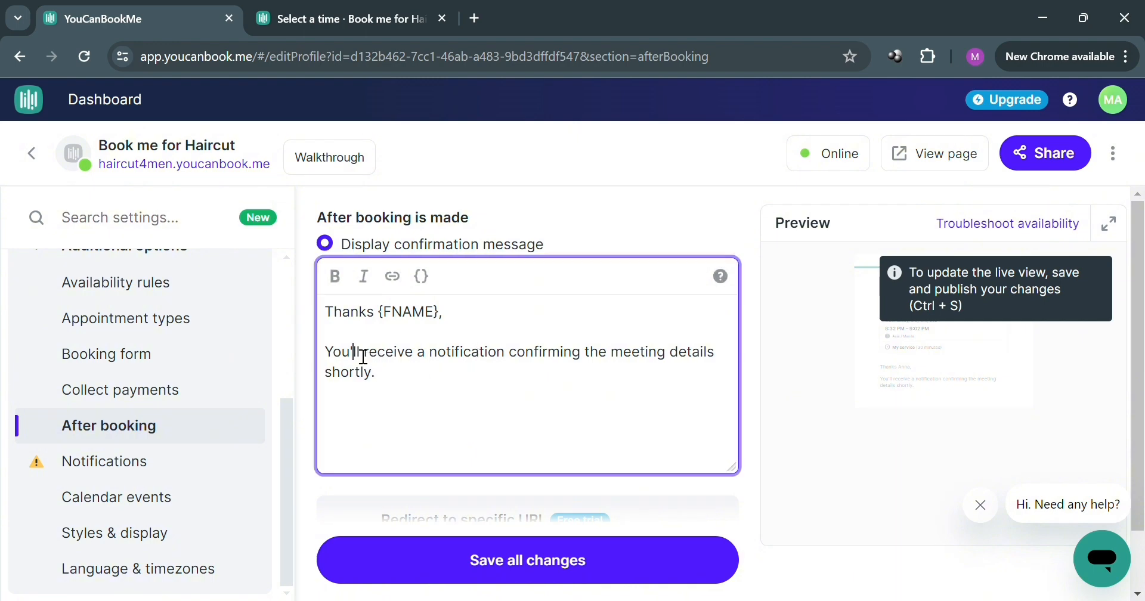
{"action": "left_click", "coordinate": [327, 354]}
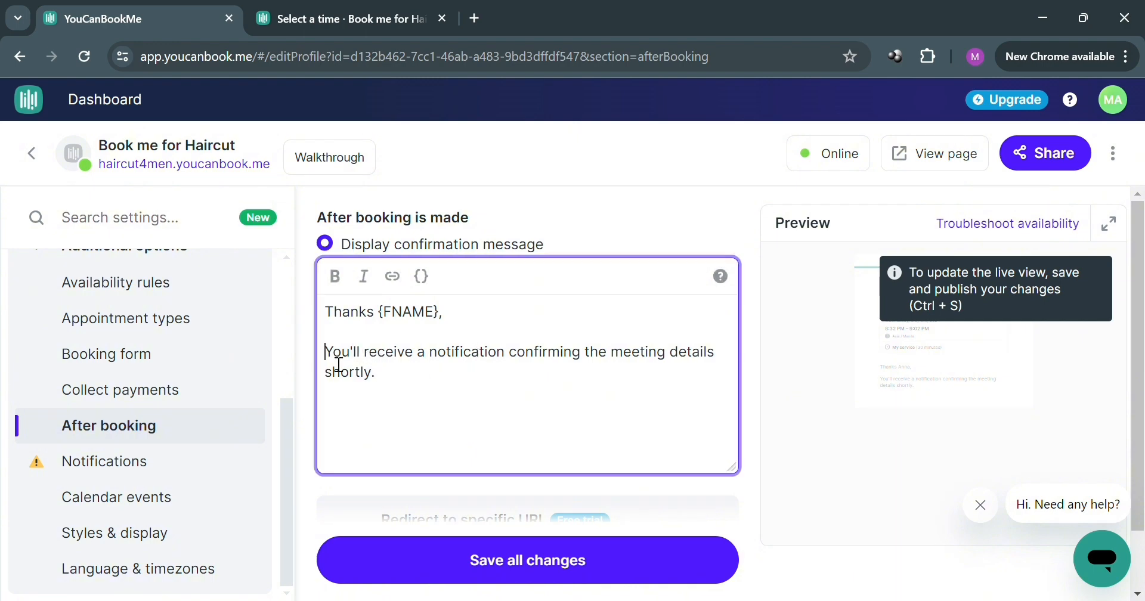
{"action": "left_click", "coordinate": [538, 433]}
{"action": "left_click", "coordinate": [463, 353]}
{"action": "type", "text": "Thank you for setting an Appointment with us!"}
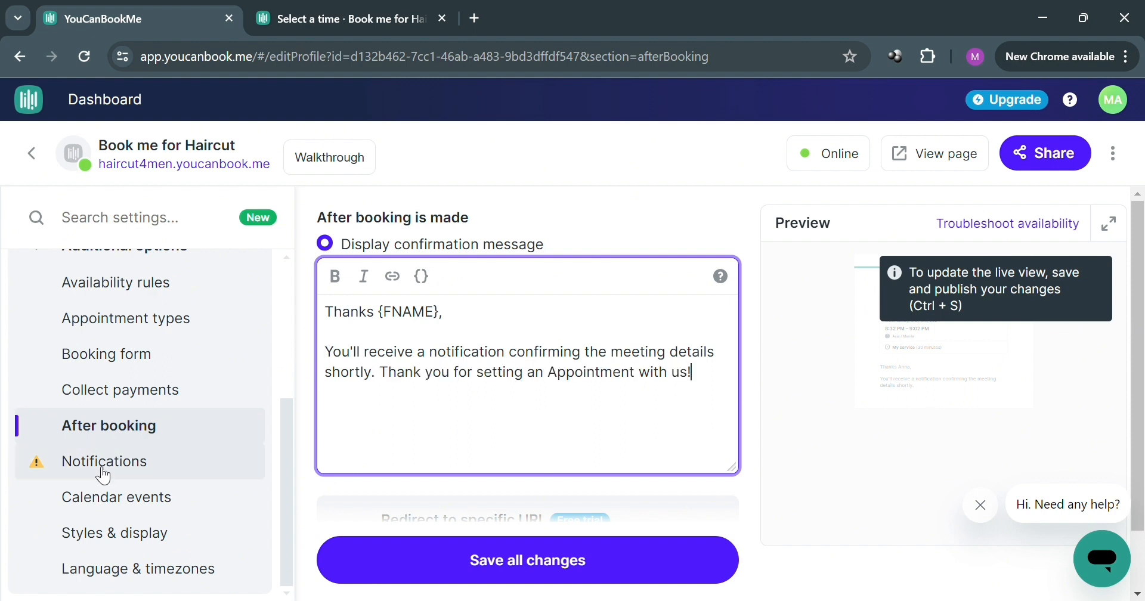
Step: Review the booking page's notification triggers and its calendar event title, description and participant settings
{"action": "left_click", "coordinate": [166, 475]}
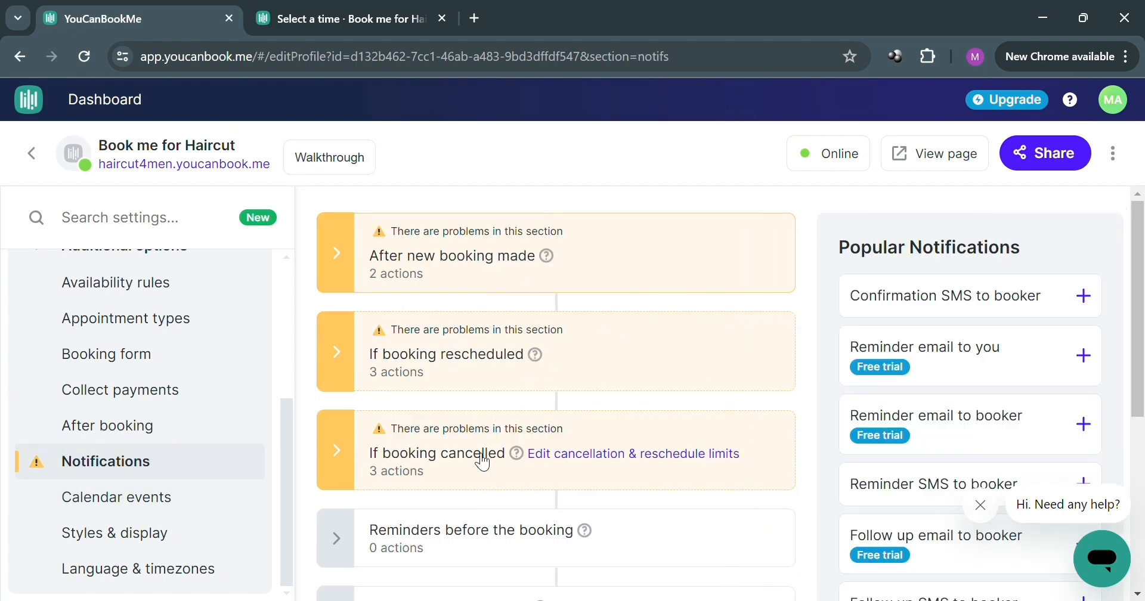
{"action": "scroll", "coordinate": [608, 333], "scroll_direction": "down", "scroll_amount": 3}
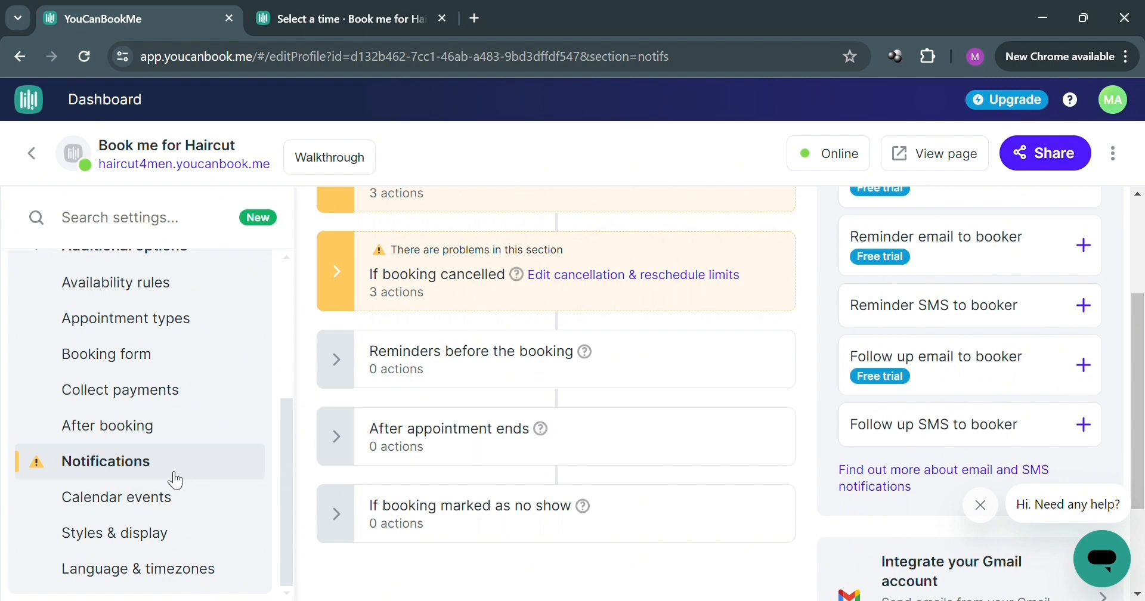
{"action": "left_click", "coordinate": [136, 501]}
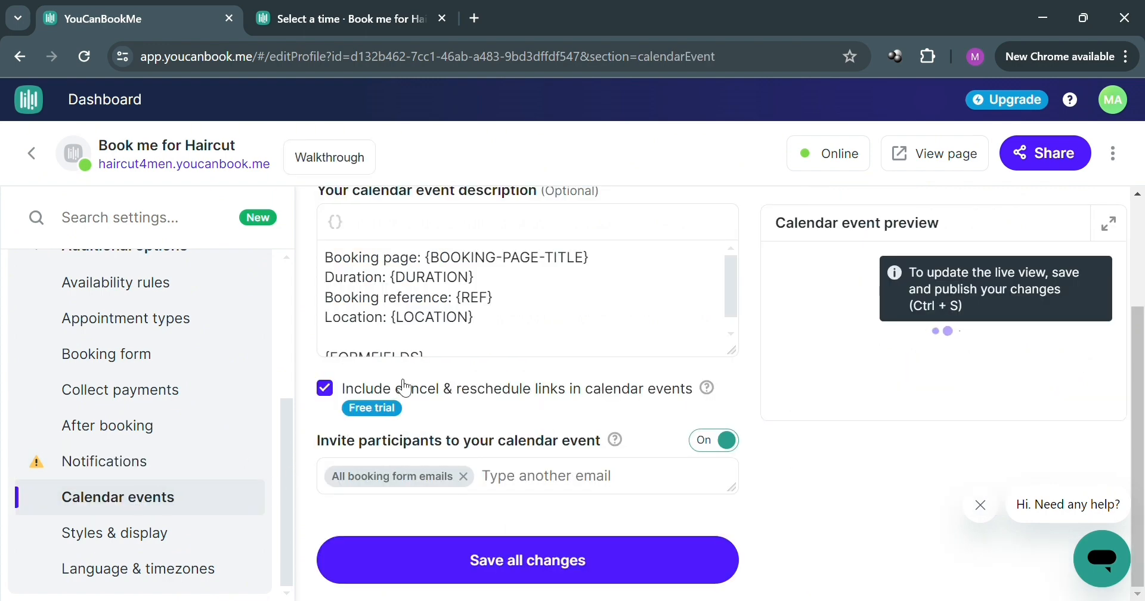
{"action": "scroll", "coordinate": [446, 277], "scroll_direction": "up", "scroll_amount": 2}
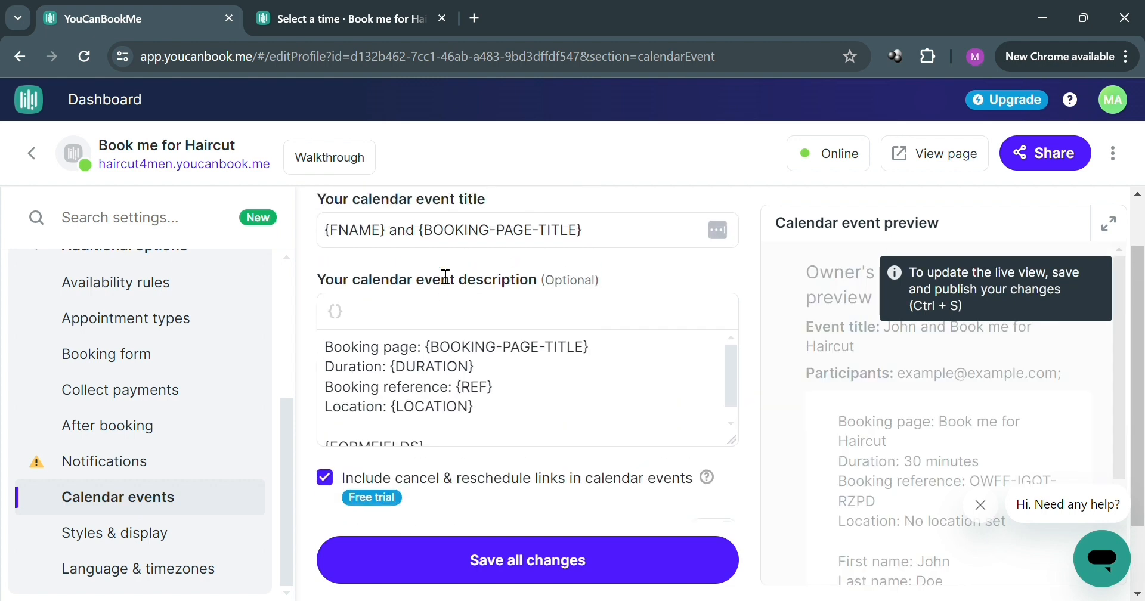
{"action": "scroll", "coordinate": [467, 348], "scroll_direction": "down", "scroll_amount": 3}
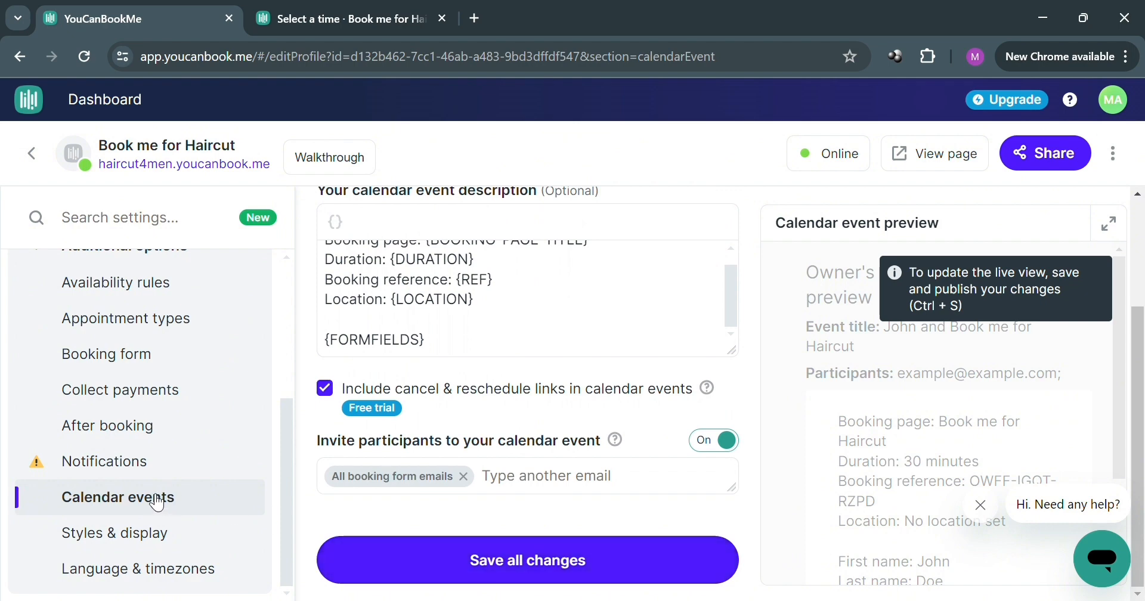
Step: Review the booking page's Styles & display options and its Language & timezones settings
{"action": "left_click", "coordinate": [175, 540]}
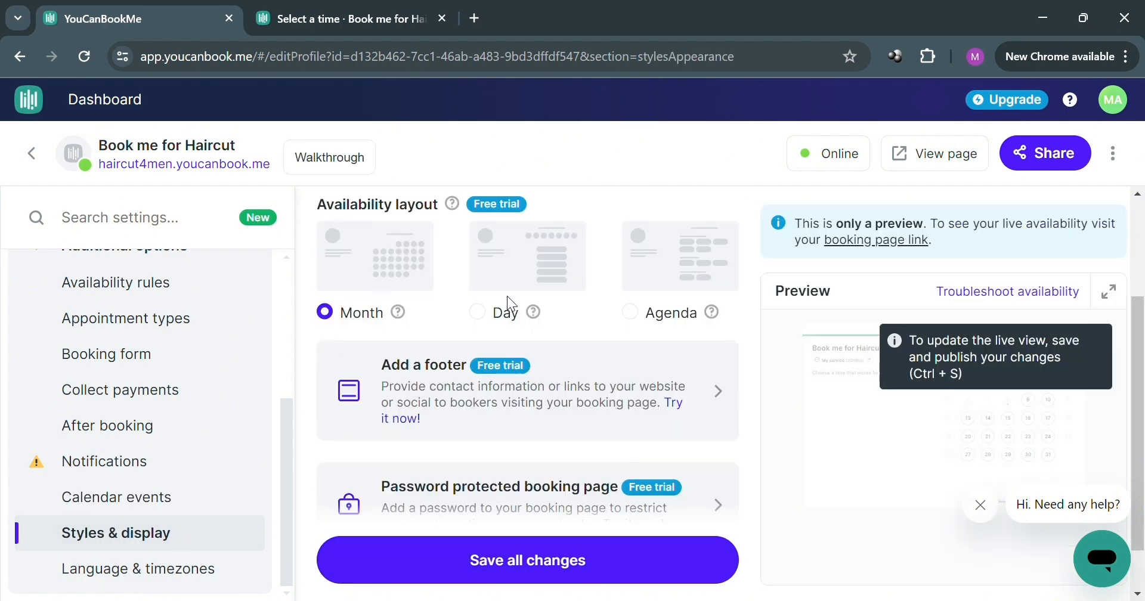
{"action": "scroll", "coordinate": [508, 397], "scroll_direction": "down", "scroll_amount": 1}
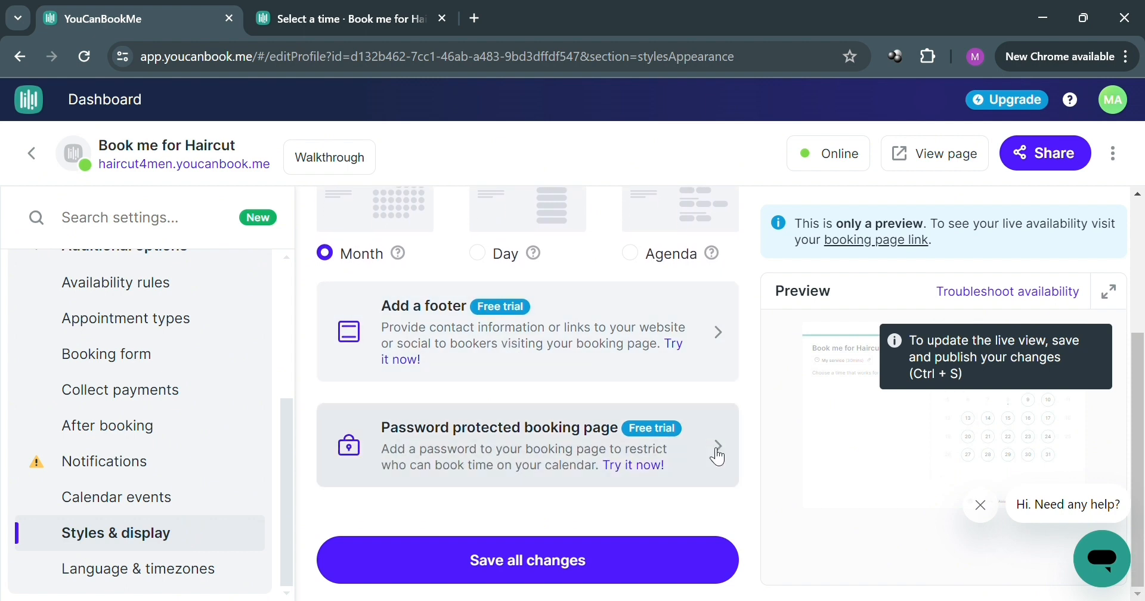
{"action": "left_click", "coordinate": [206, 571]}
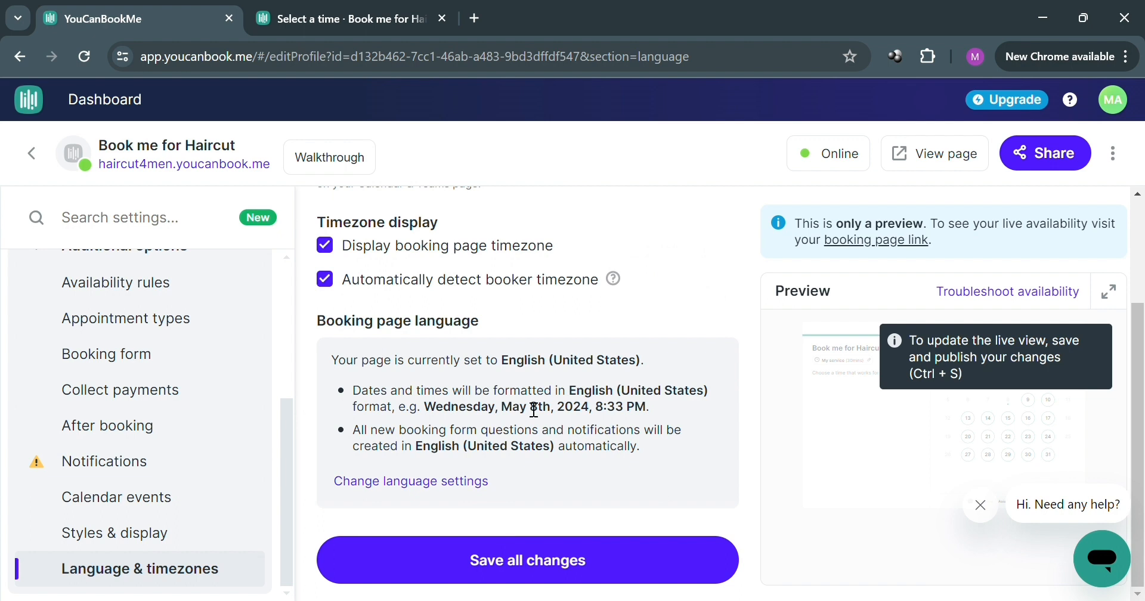
Step: Examine the link, embed, social and QR code options for sharing the booking page, and close the sharing dialog
{"action": "left_click", "coordinate": [1043, 164]}
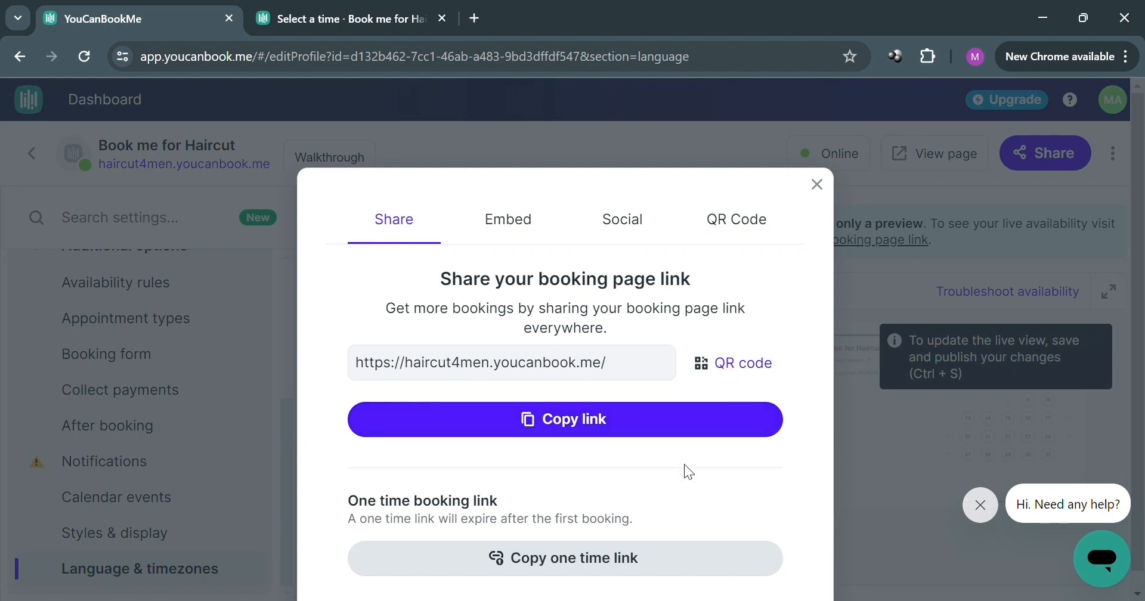
{"action": "left_click", "coordinate": [495, 224]}
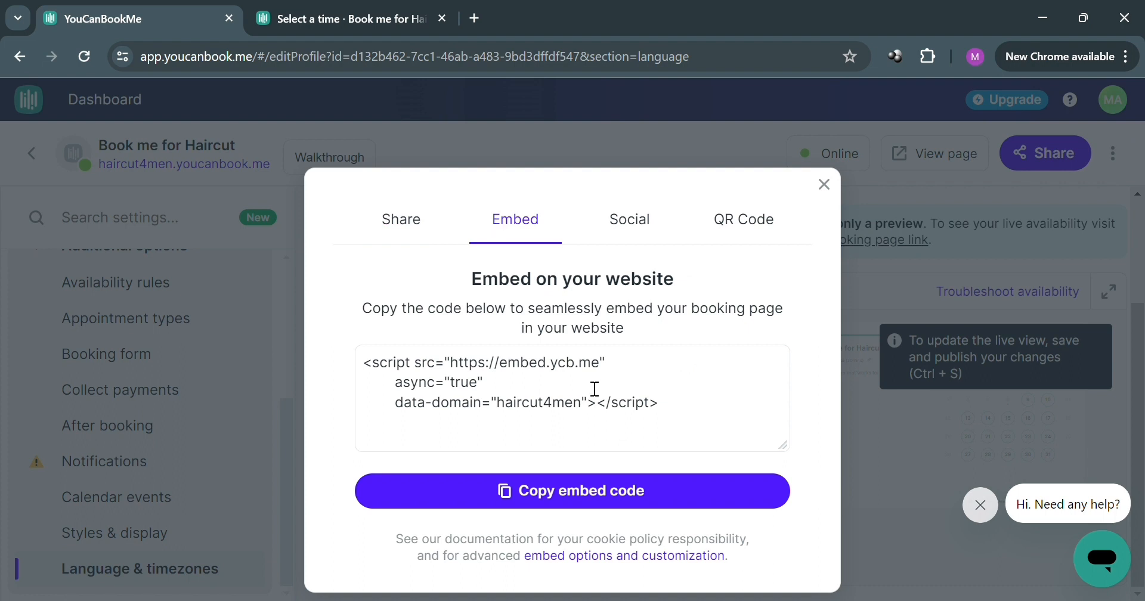
{"action": "left_click", "coordinate": [641, 227]}
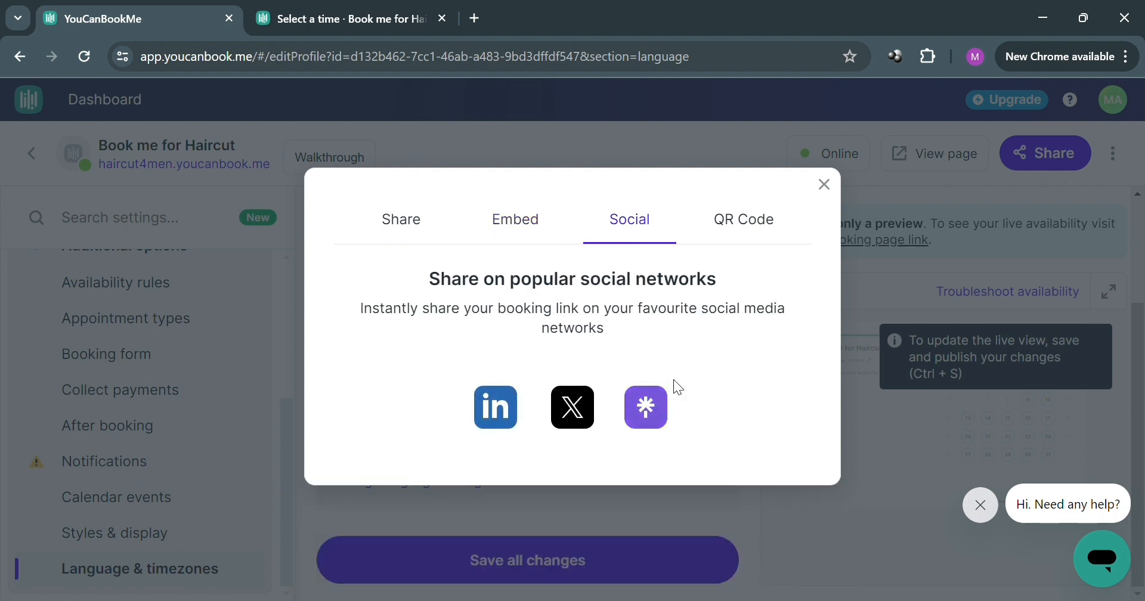
{"action": "left_click", "coordinate": [762, 231]}
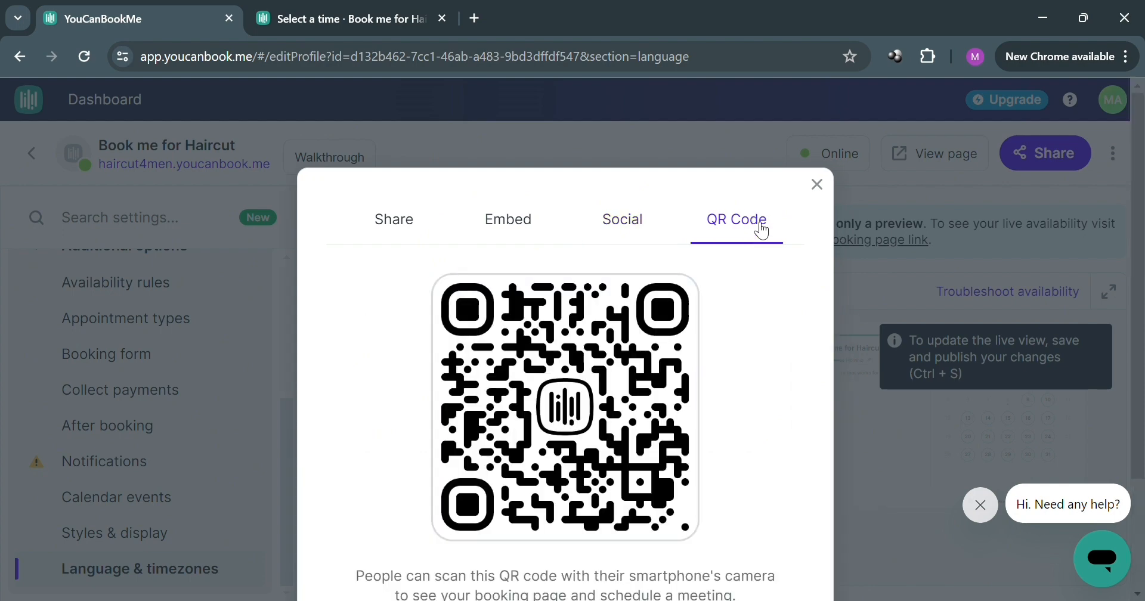
{"action": "key", "text": "Escape"}
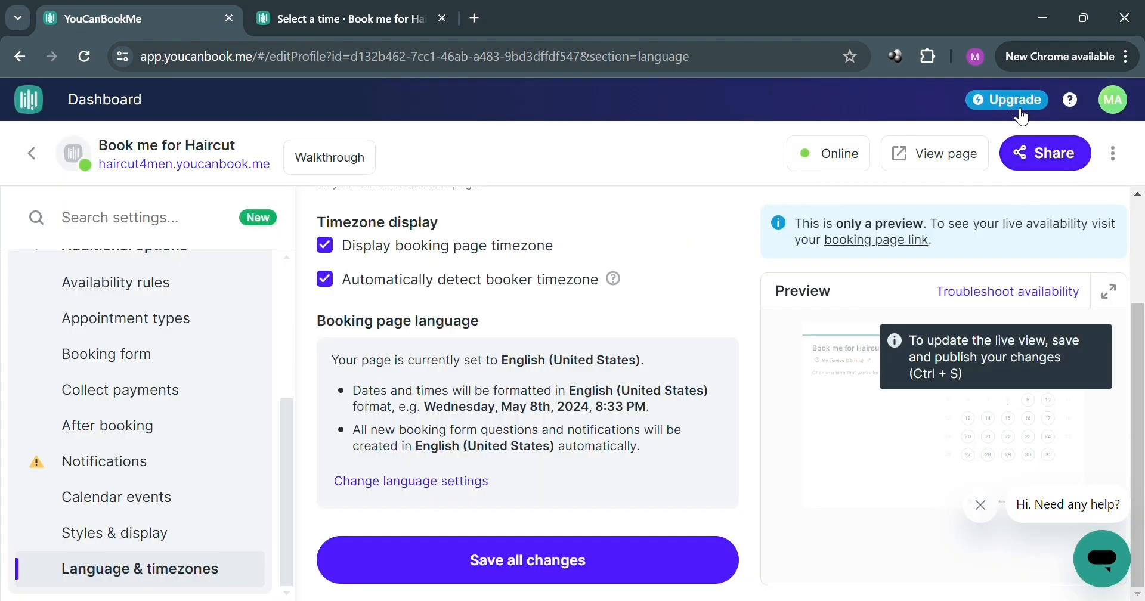
Step: View the paid plan upgrade offer and dismiss it without upgrading, returning to the language and timezone settings
{"action": "left_click", "coordinate": [1014, 106]}
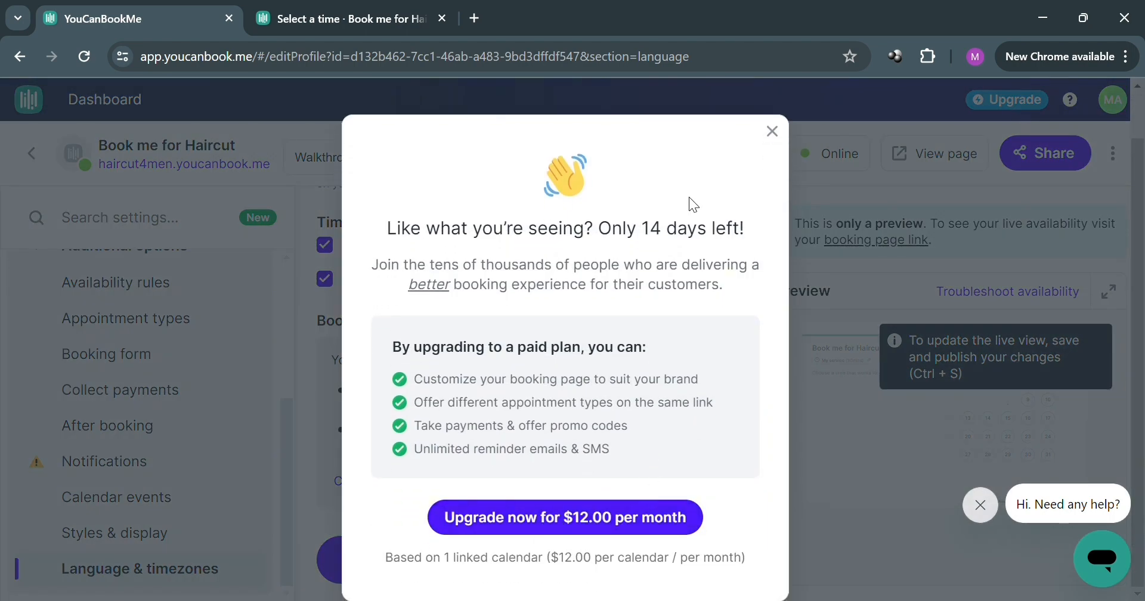
{"action": "left_click", "coordinate": [773, 131]}
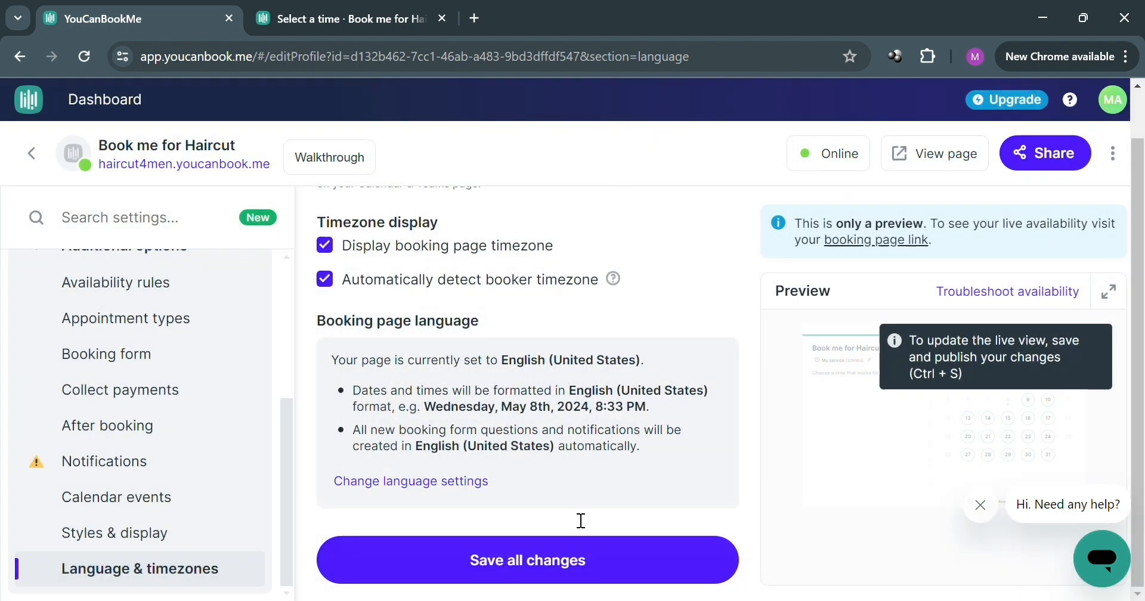
{"action": "scroll", "coordinate": [212, 401], "scroll_direction": "up", "scroll_amount": 5}
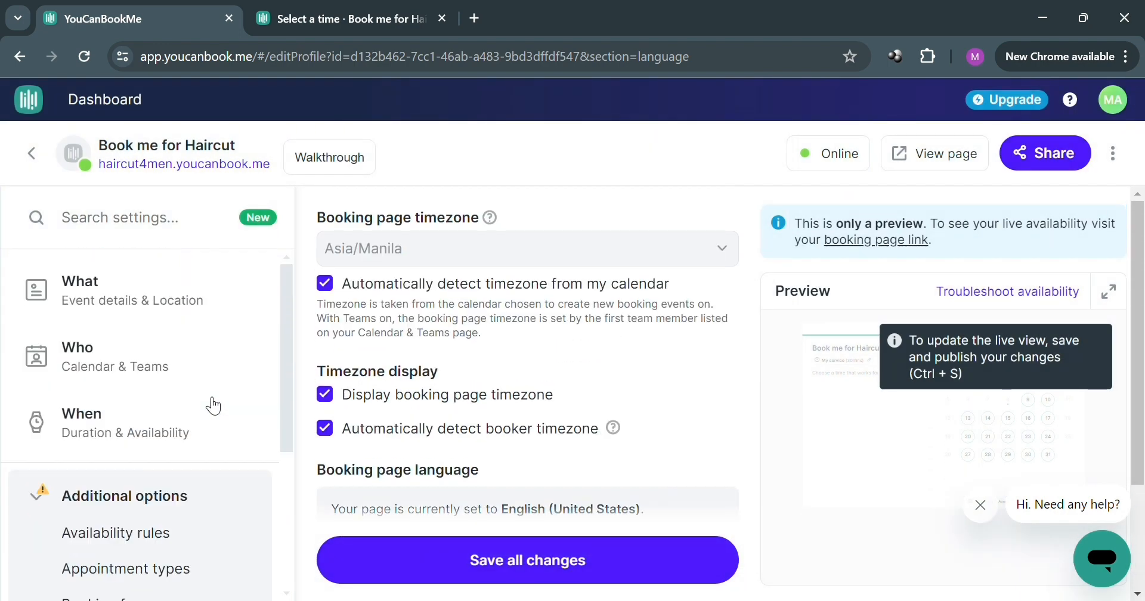